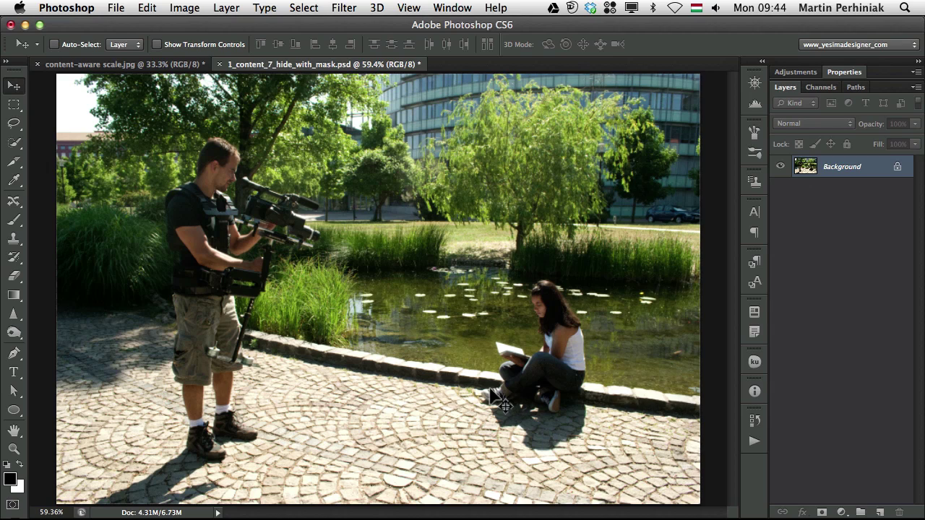
Switch from the Move Tool to the Rectangular Marquee Tool with M.
key(m)
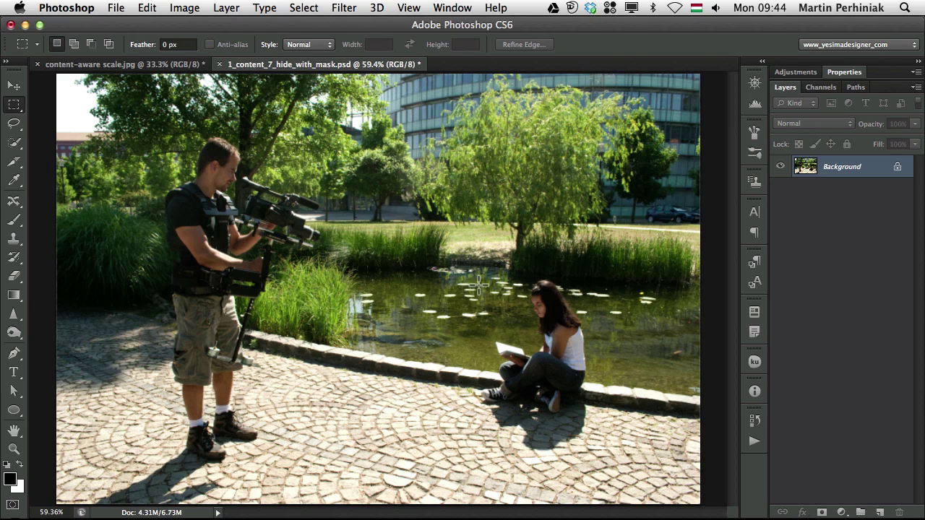
drag(474, 276, 595, 456)
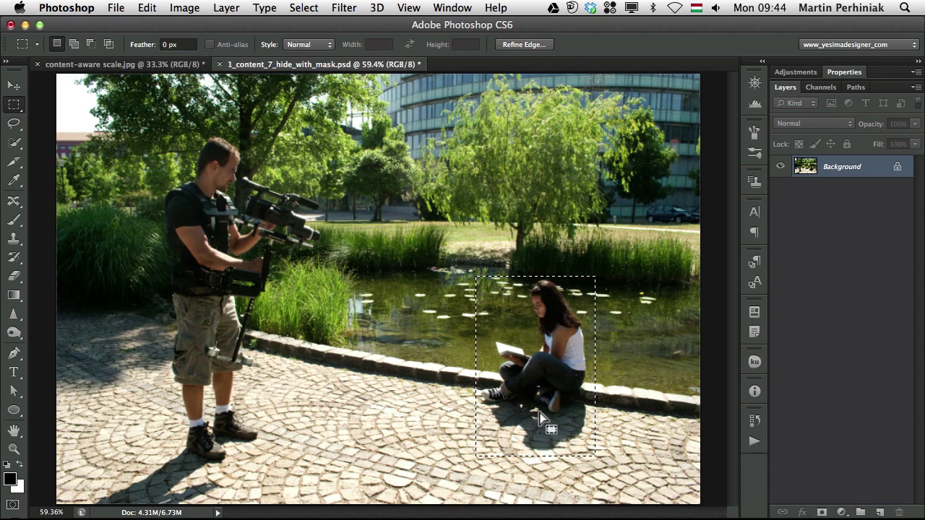
click(13, 201)
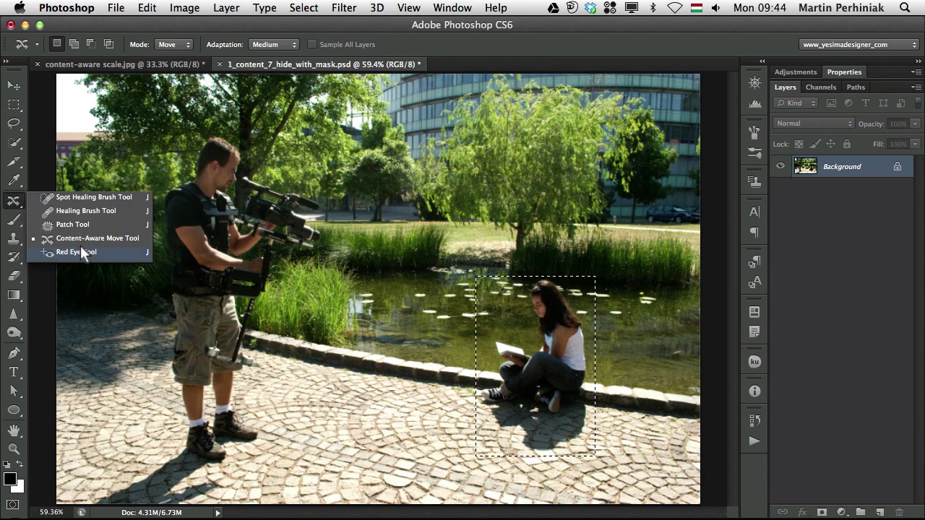
click(76, 237)
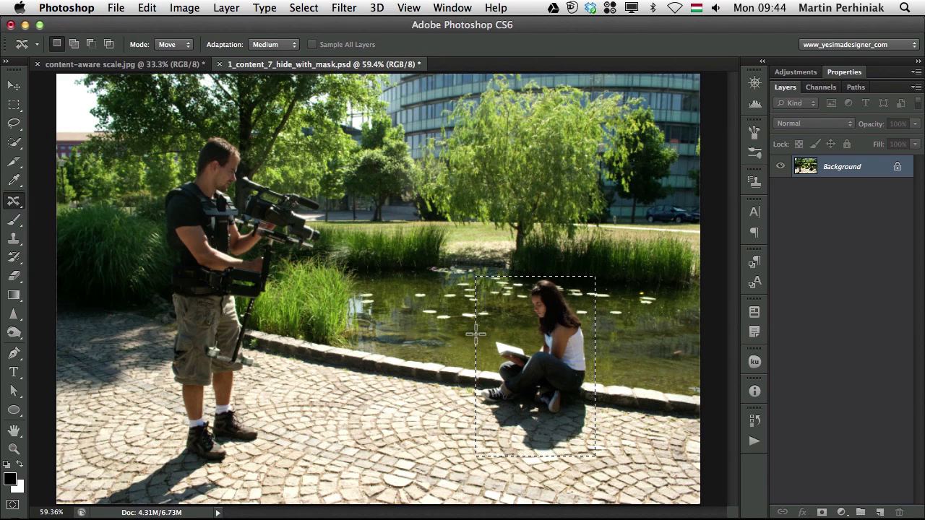
drag(552, 339, 620, 348)
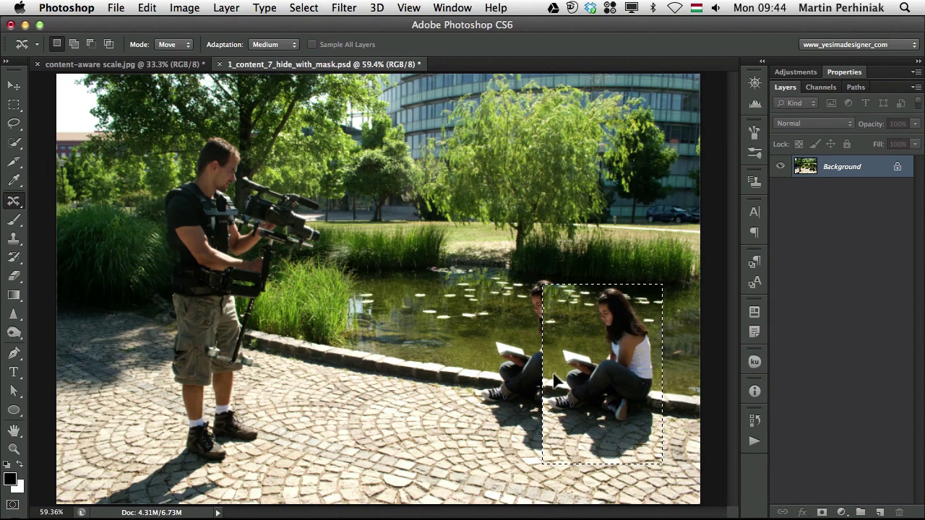
click(316, 392)
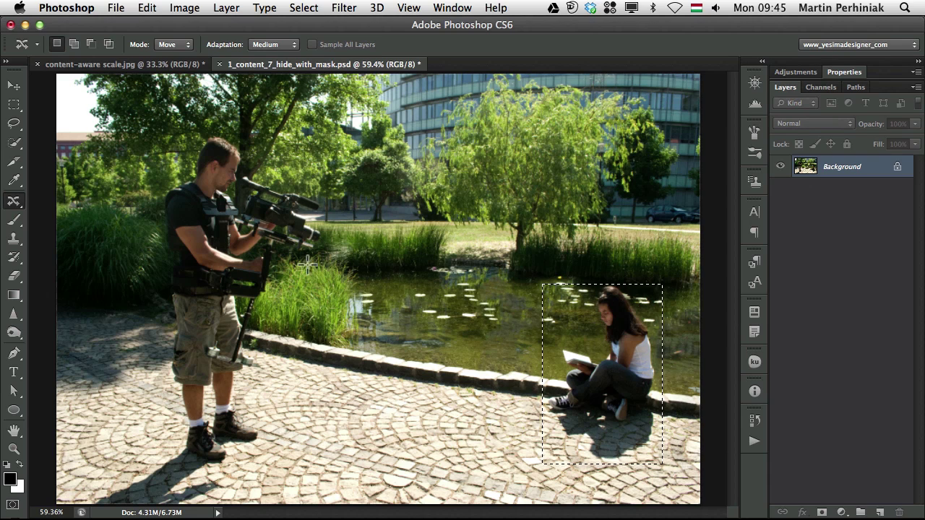
drag(603, 376, 537, 368)
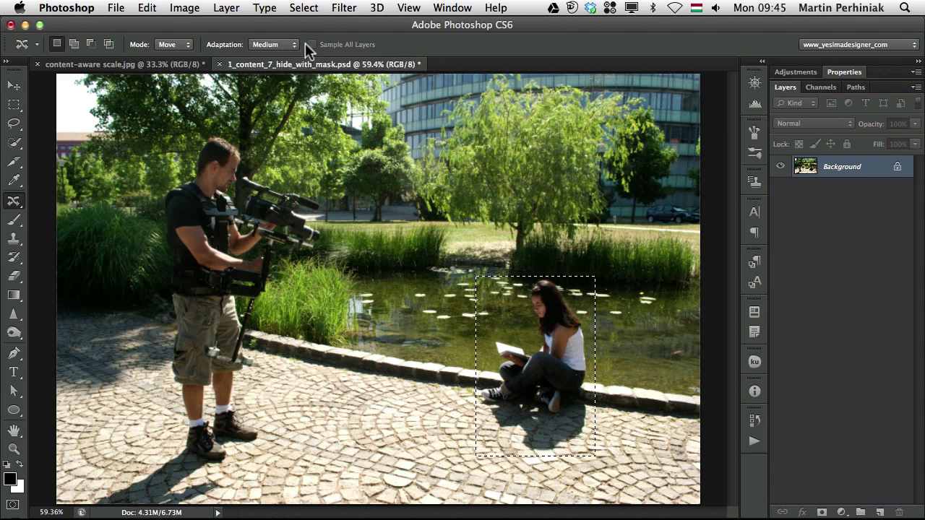
key(super+d)
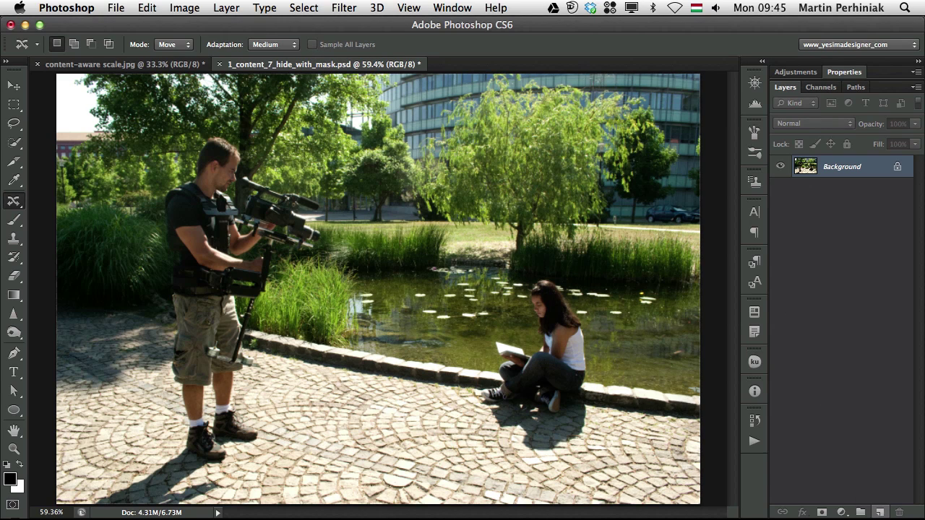
click(880, 512)
double_click(836, 171)
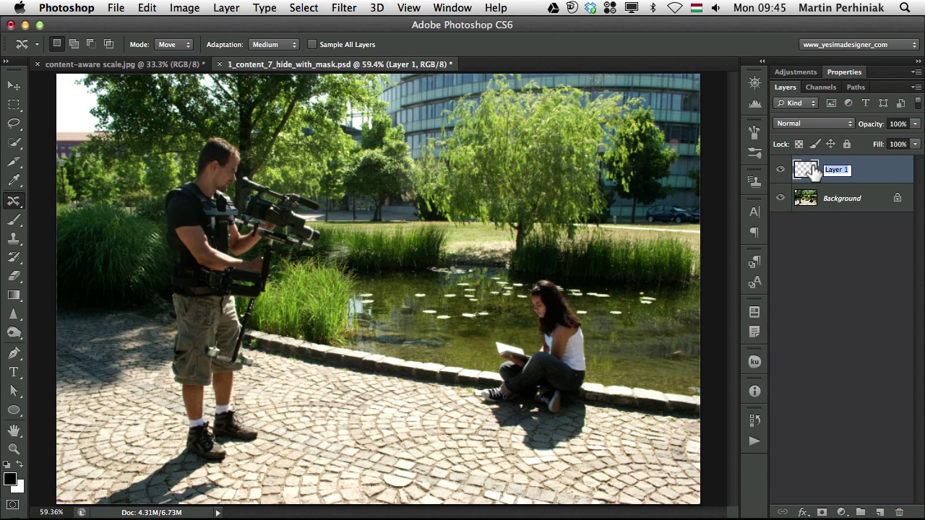
text(retouch)
key(Return)
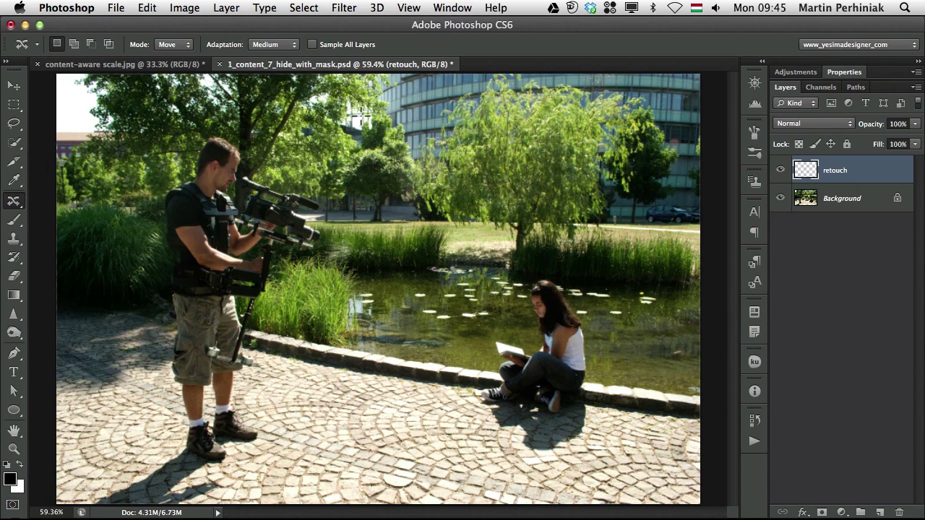
mouse_move(474, 275)
mouse_down()
mouse_move(572, 411)
mouse_move(525, 371)
mouse_up()
click(525, 372)
mouse_move(469, 278)
mouse_down()
mouse_move(472, 417)
mouse_move(491, 441)
mouse_move(556, 457)
mouse_move(579, 443)
mouse_move(594, 423)
mouse_move(597, 370)
mouse_up()
mouse_move(590, 304)
mouse_down()
mouse_move(572, 282)
mouse_move(508, 289)
mouse_up()
mouse_move(477, 364)
mouse_down()
mouse_move(482, 420)
mouse_move(512, 450)
mouse_move(571, 454)
mouse_move(590, 438)
mouse_move(595, 370)
mouse_move(581, 309)
mouse_move(549, 278)
mouse_up()
drag(565, 354, 562, 293)
click(571, 203)
drag(553, 311, 633, 322)
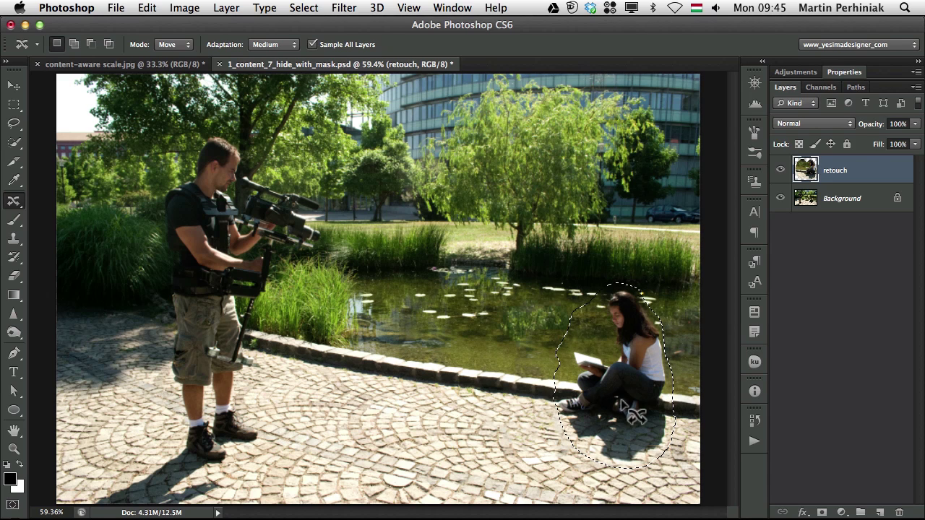
key(ctrl+d)
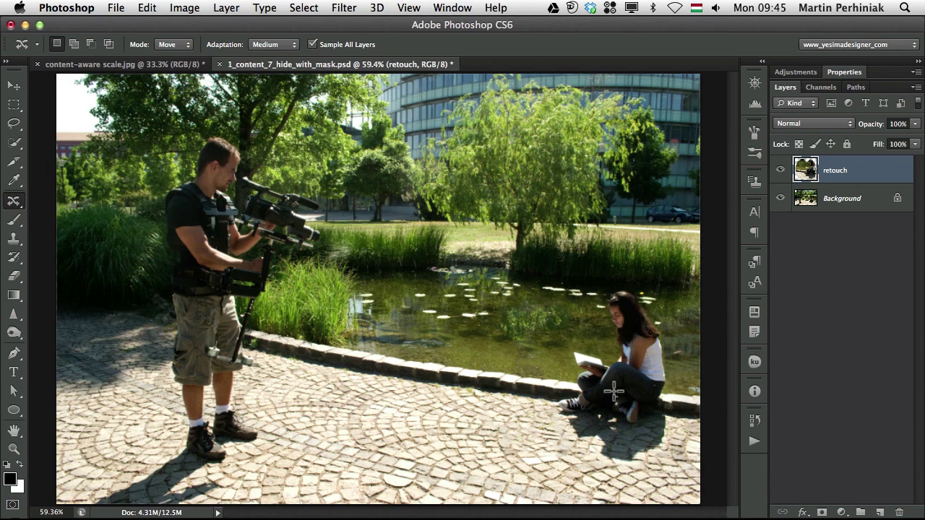
click(782, 171)
click(781, 171)
click(781, 171)
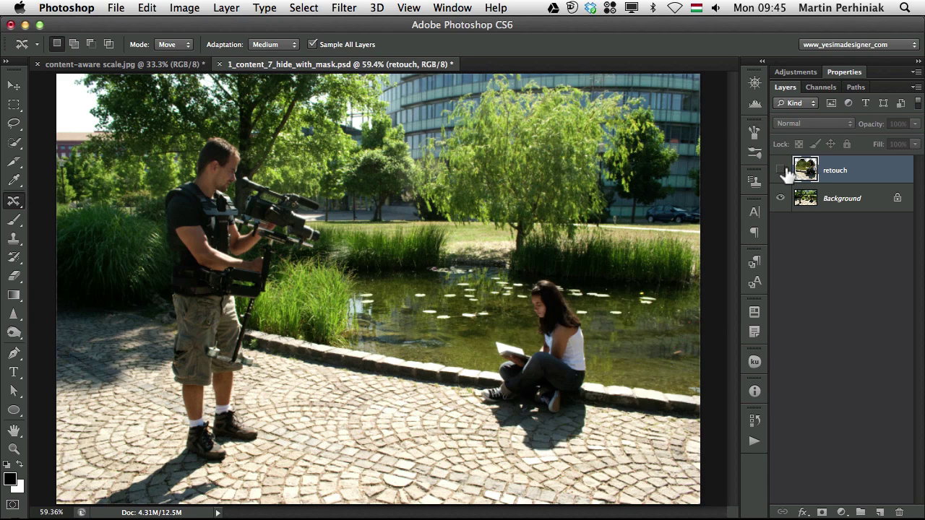
click(782, 170)
click(781, 171)
key(BackSpace)
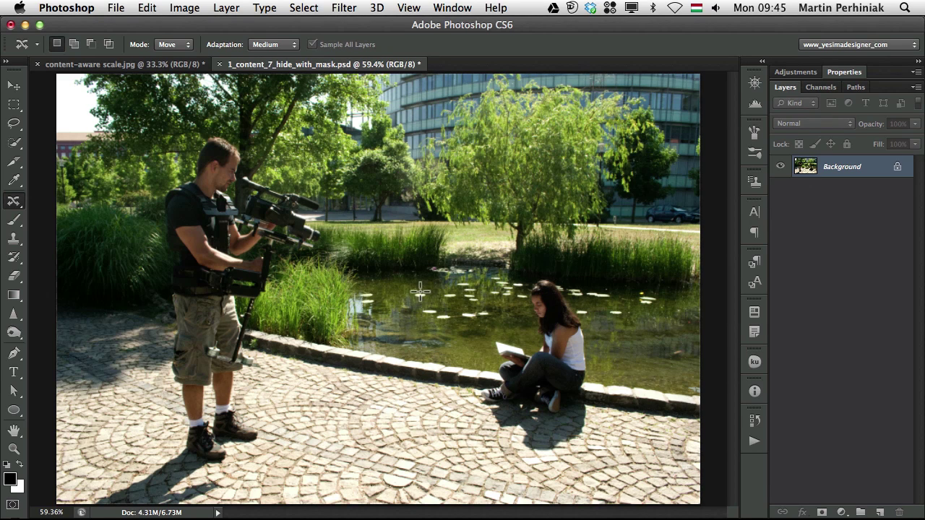
key(m)
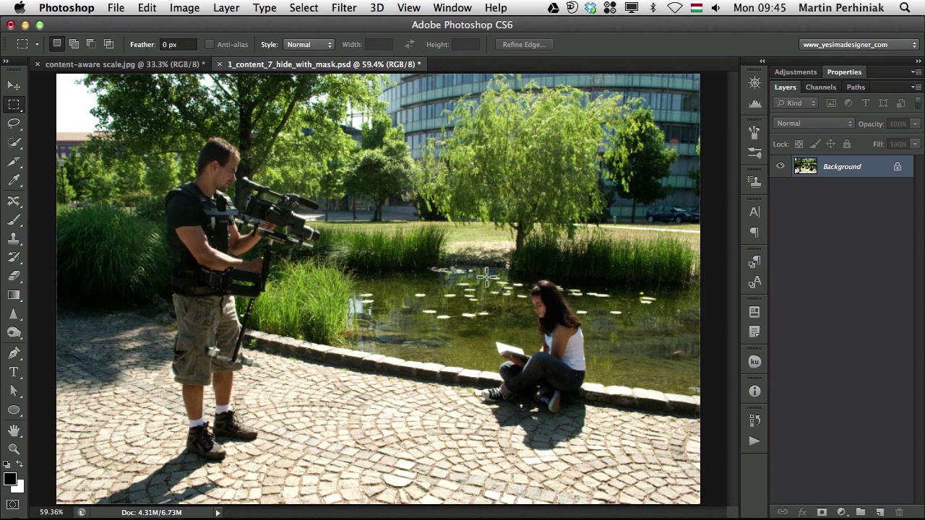
drag(478, 276, 594, 458)
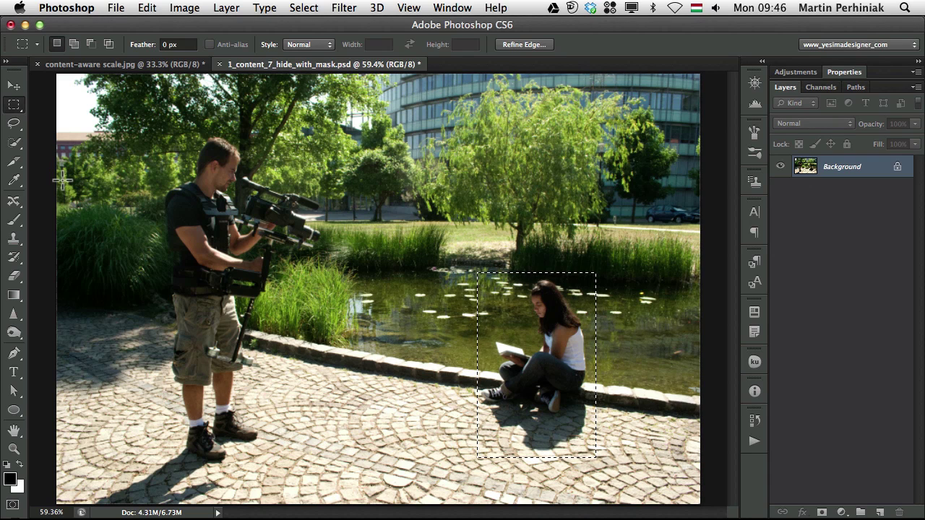
key(shift+F5)
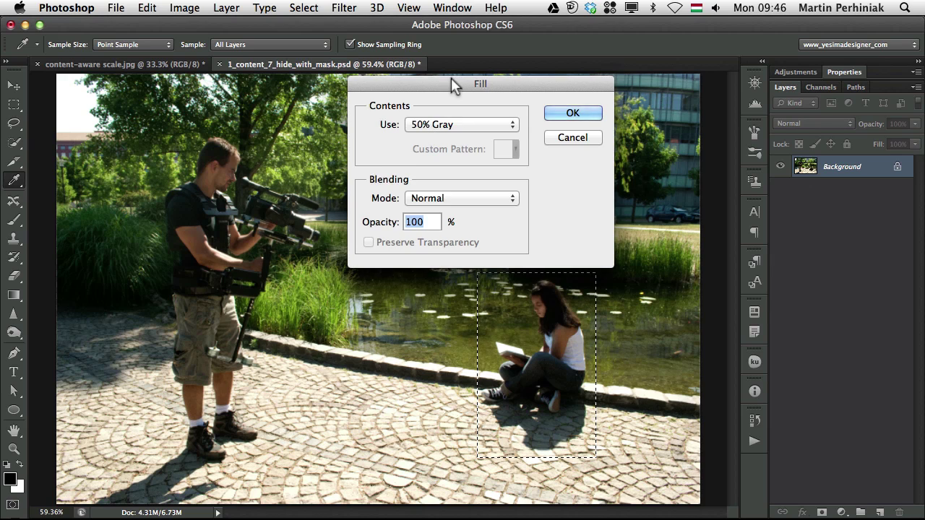
drag(451, 77, 315, 153)
click(307, 196)
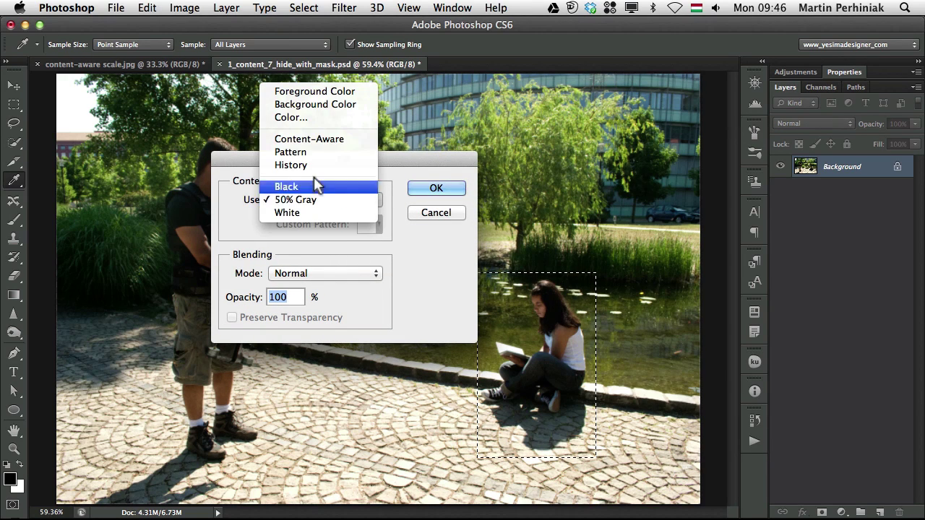
click(310, 137)
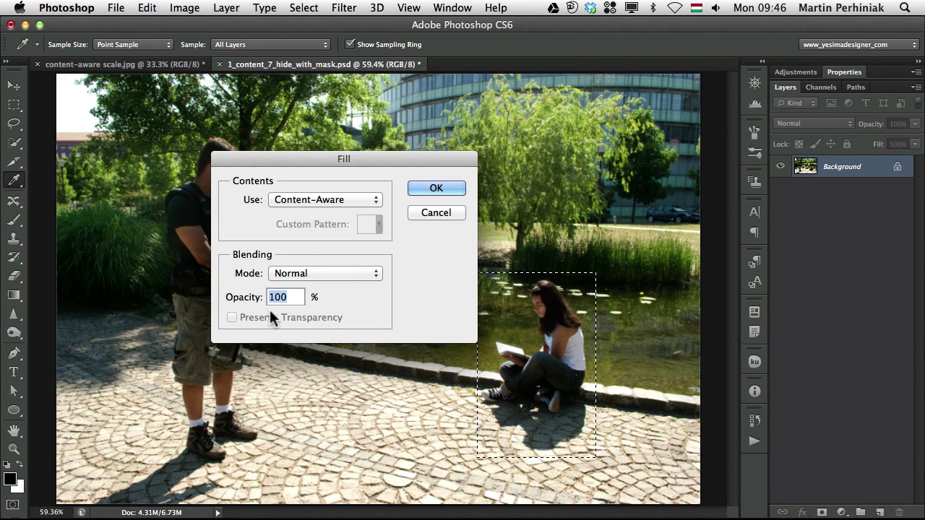
key(Return)
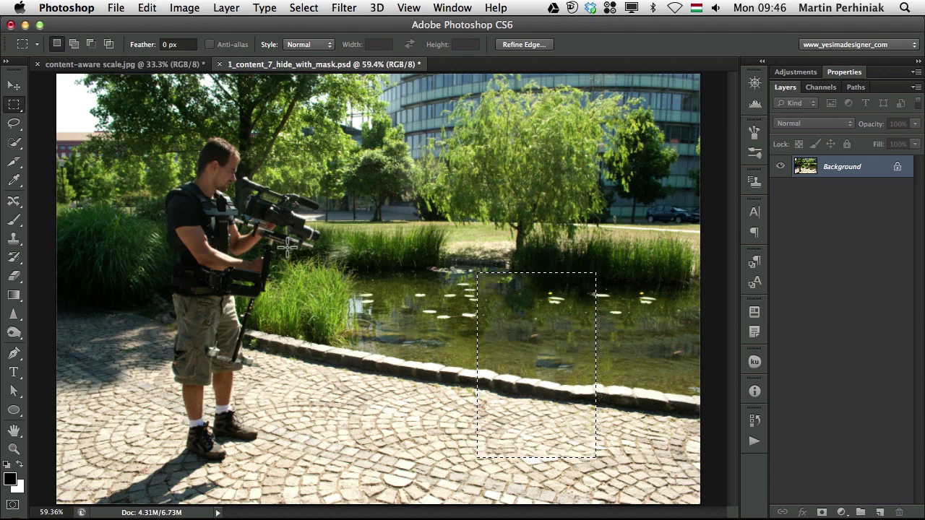
key(super+d)
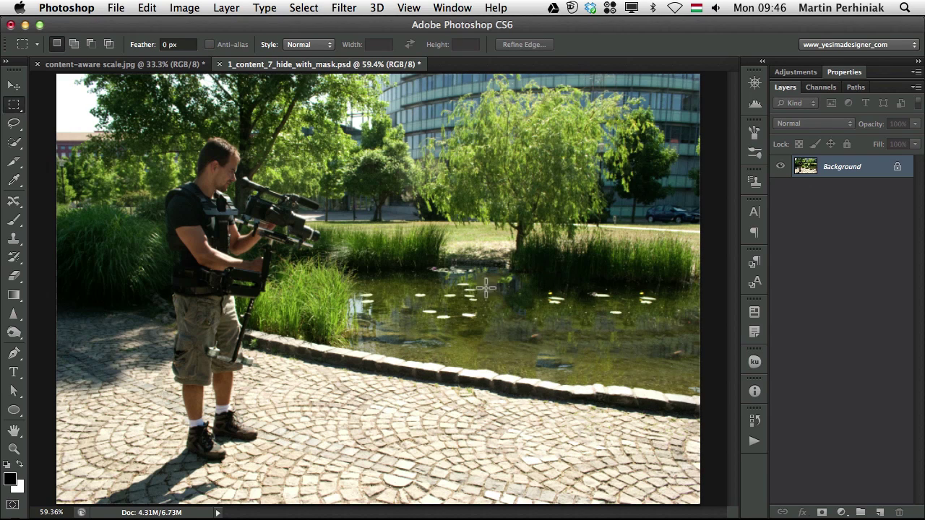
drag(477, 272, 597, 458)
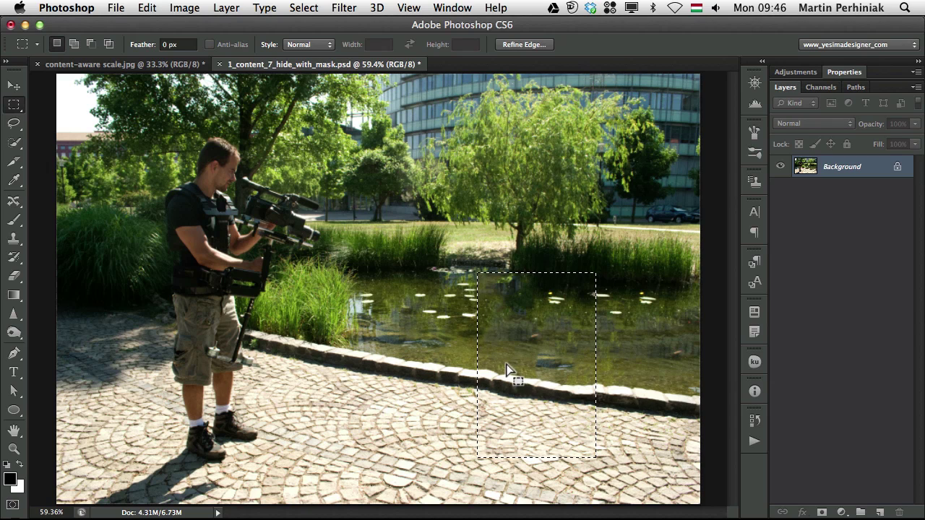
click(584, 376)
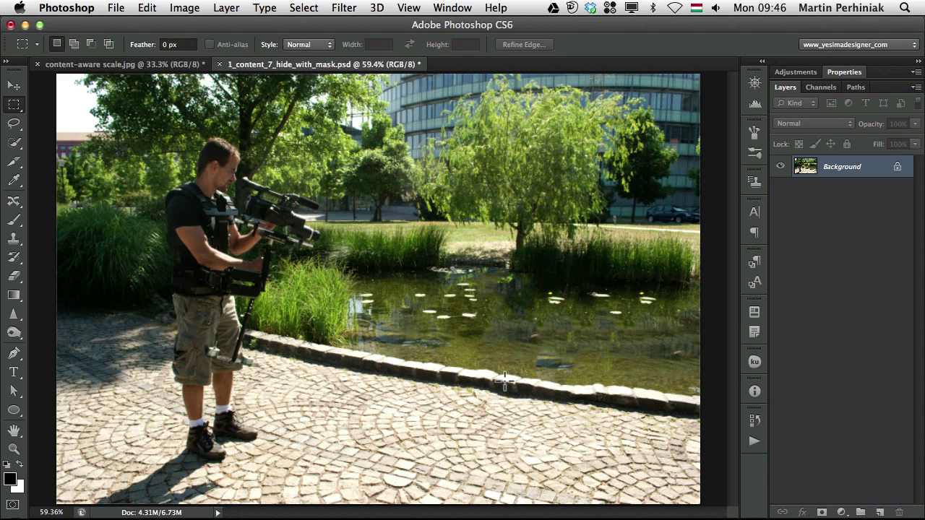
key(ctrl+alt+z)
key(ctrl+alt+z)
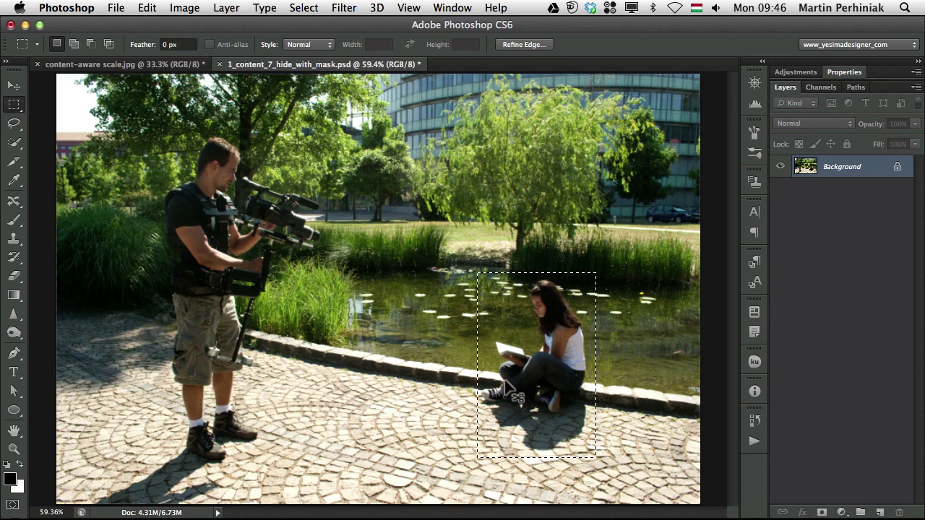
key(ctrl+d)
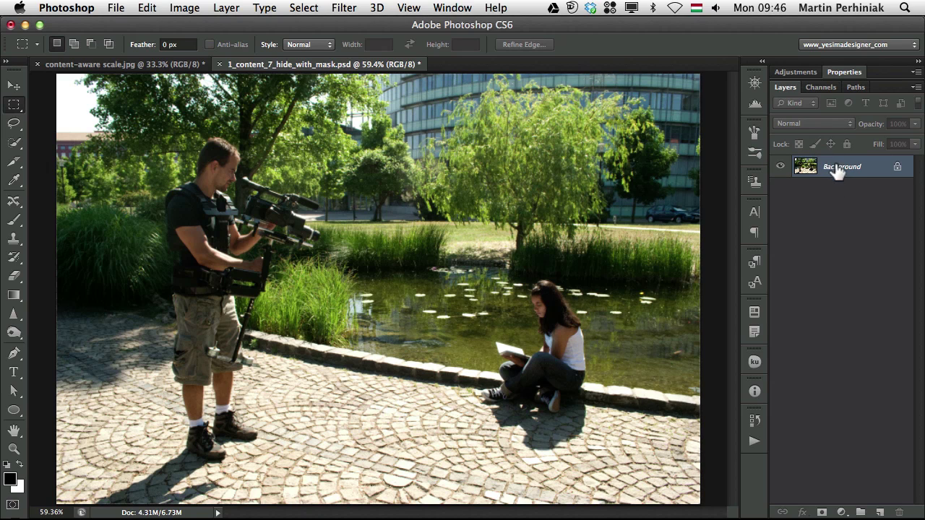
Duplicate the Background layer as a Background copy.
right_click(866, 166)
click(794, 189)
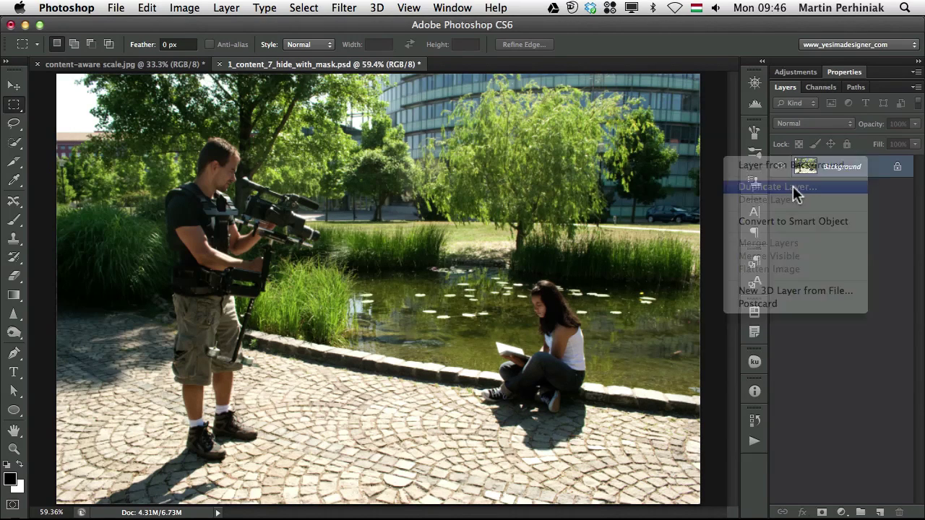
drag(872, 390, 654, 250)
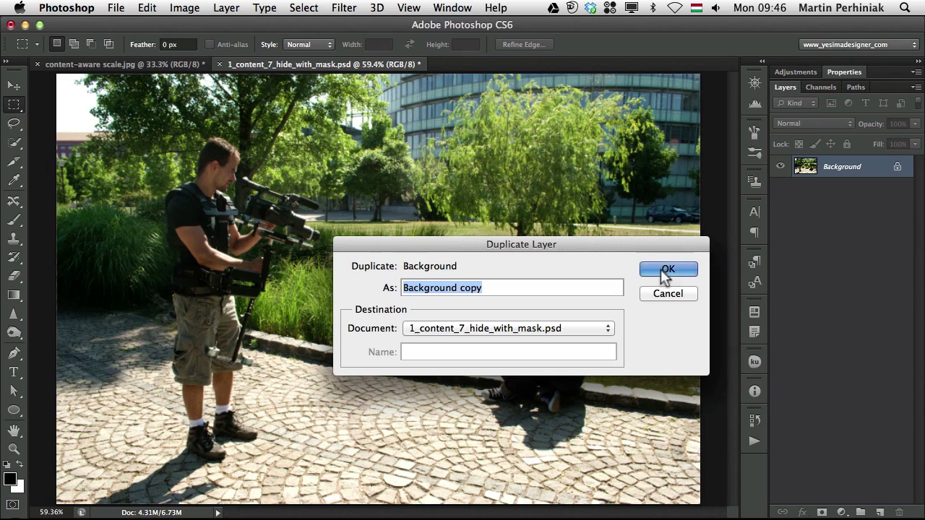
click(666, 271)
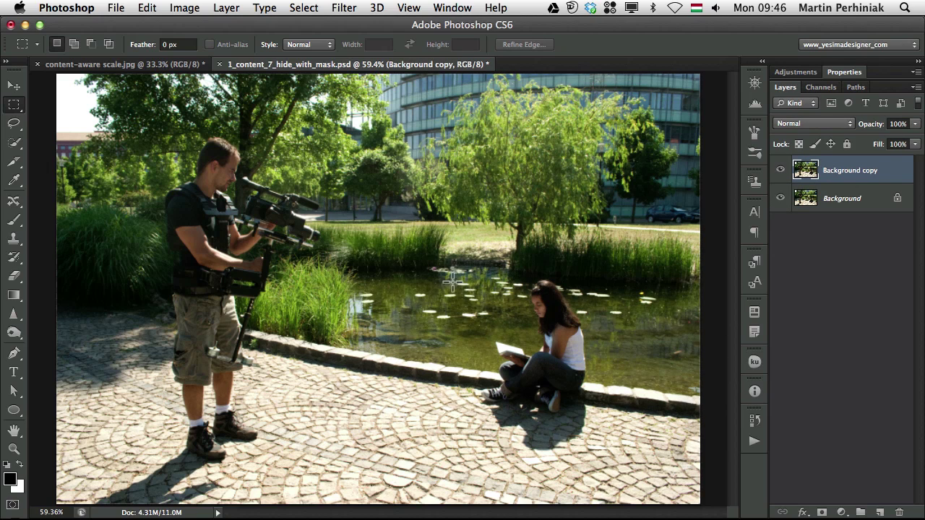
Lasso the sitting girl and content-aware fill her away on the copy.
key(l)
mouse_move(587, 302)
mouse_down()
mouse_move(541, 273)
mouse_move(509, 295)
mouse_up()
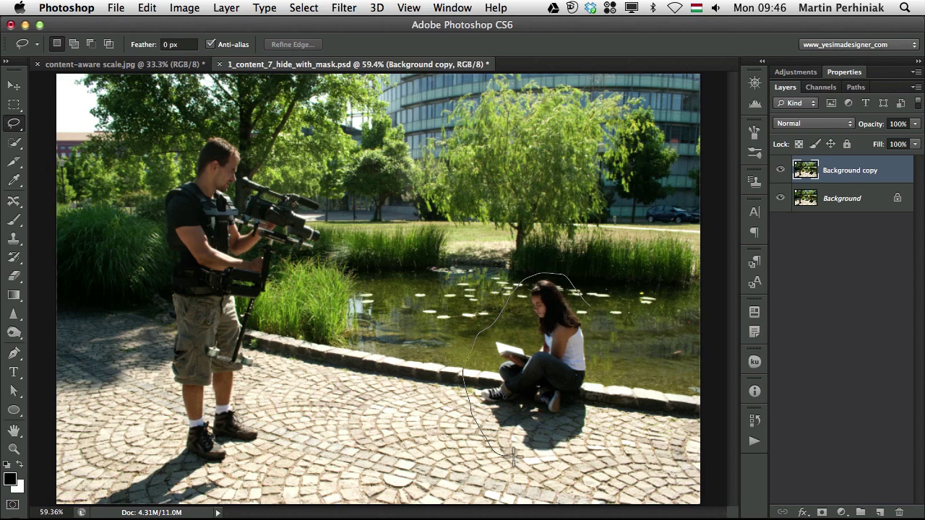
drag(589, 304, 591, 304)
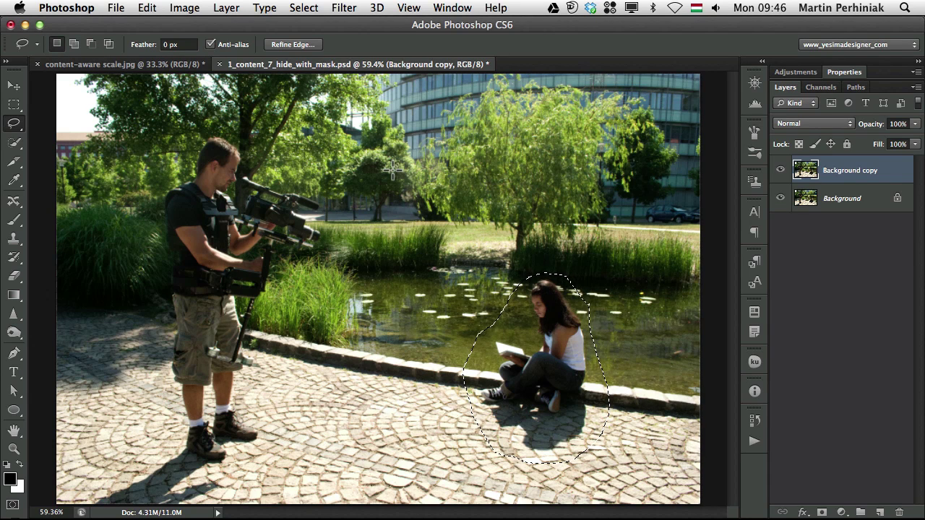
key(shift)
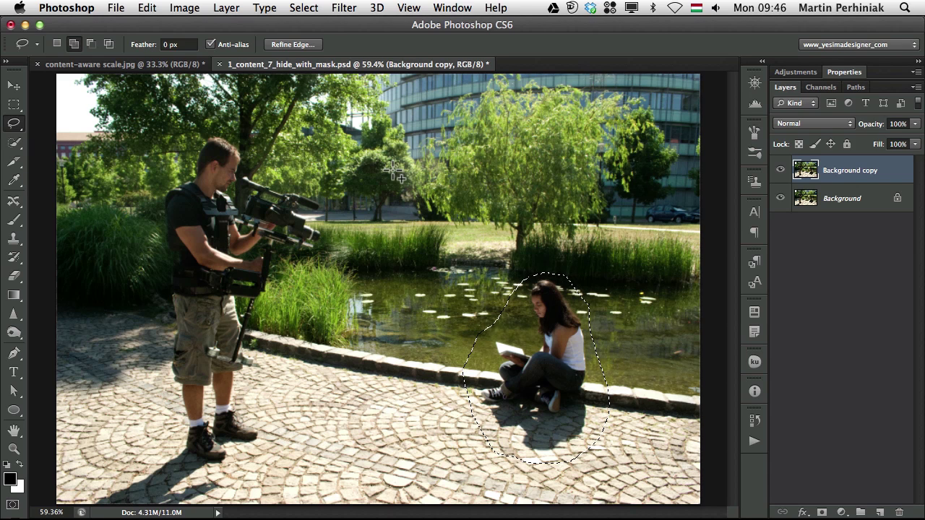
key(shift+BackSpace)
key(Return)
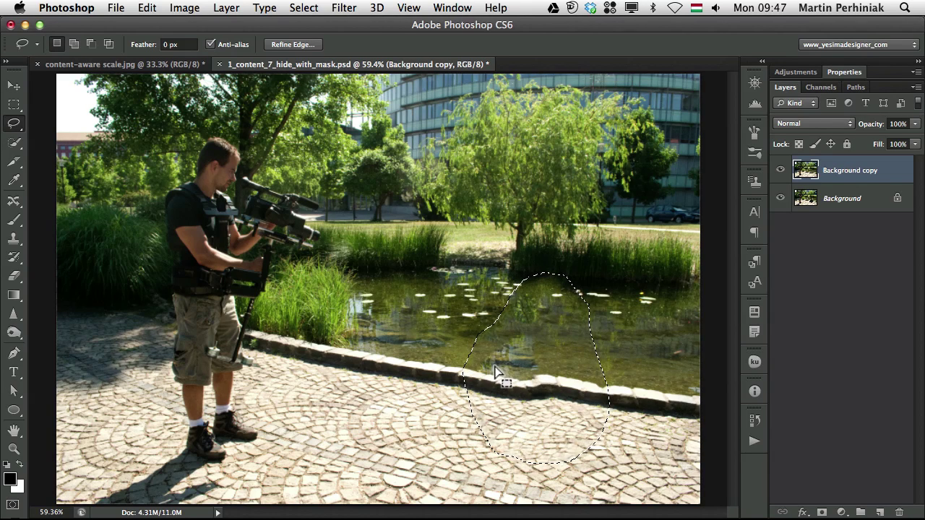
Undo the first fill, then content-aware fill a fresh lasso around the girl and her shadow.
key(Delete)
key(super+d)
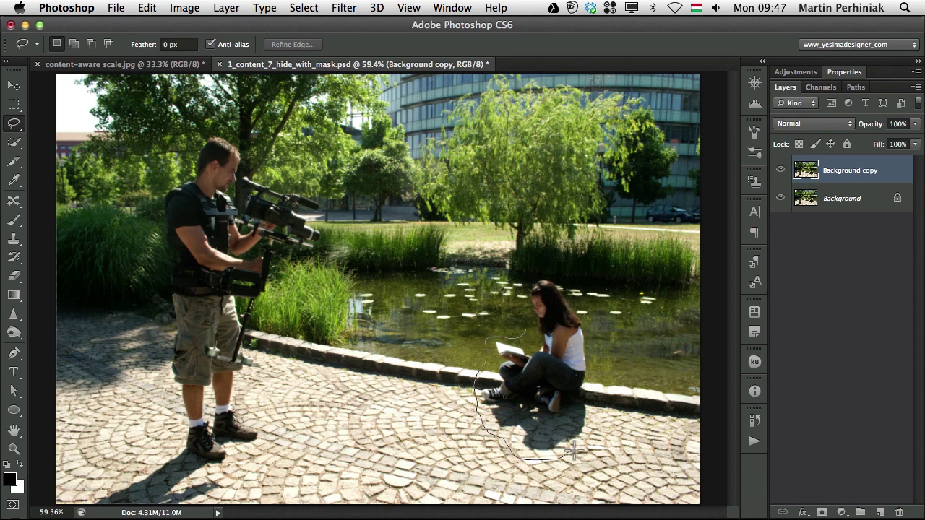
drag(573, 450, 598, 407)
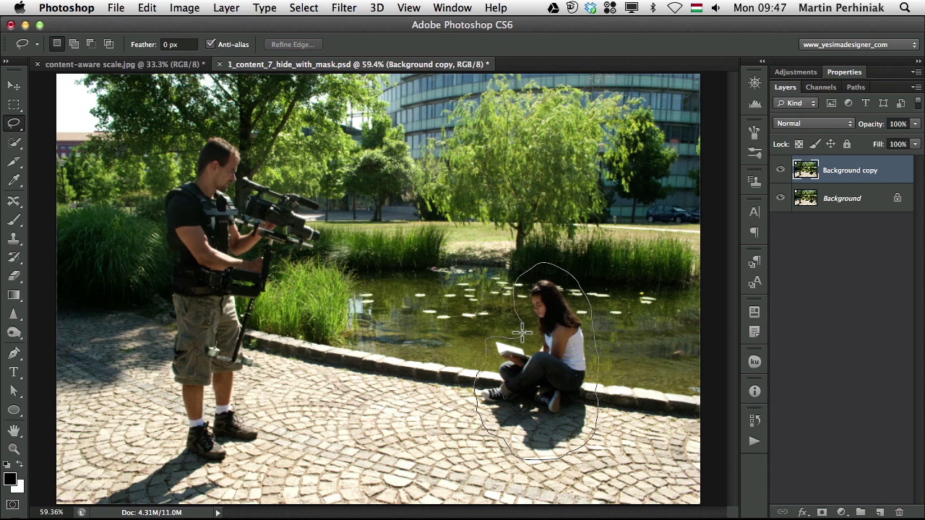
drag(522, 333, 524, 335)
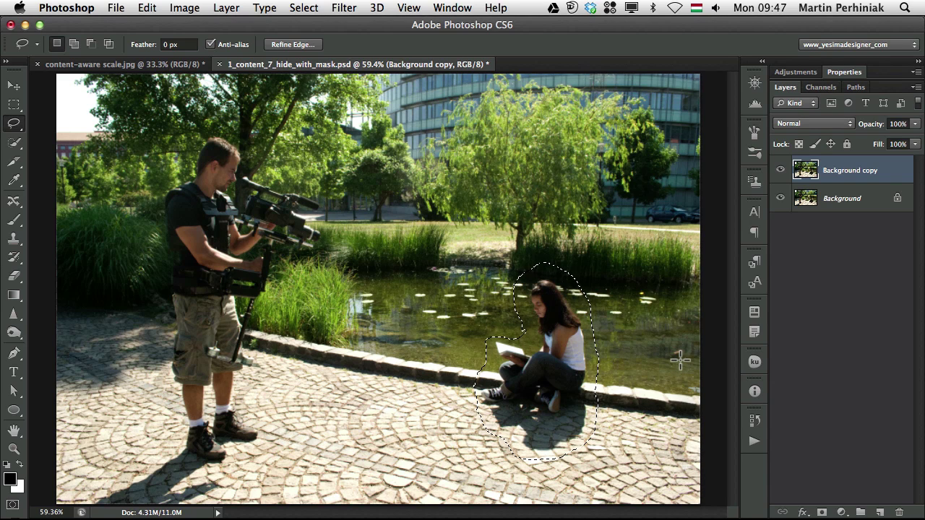
key(shift+BackSpace)
key(Return)
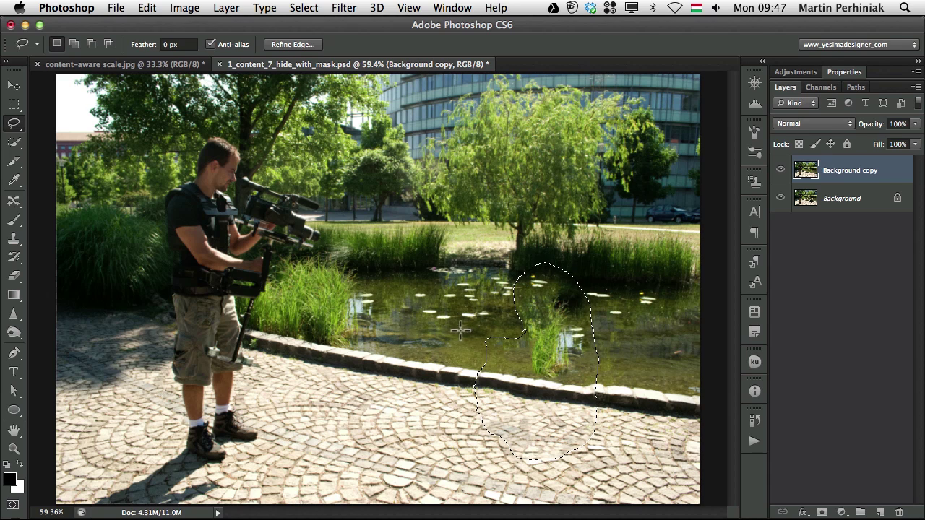
Revert the fill so the seated girl is visible again, and deselect.
key(super+d)
key(super+shift+d)
key(BackSpace)
key(super+d)
Mask the Background copy to a lower-right pond rectangle and hide the original Background.
key(m)
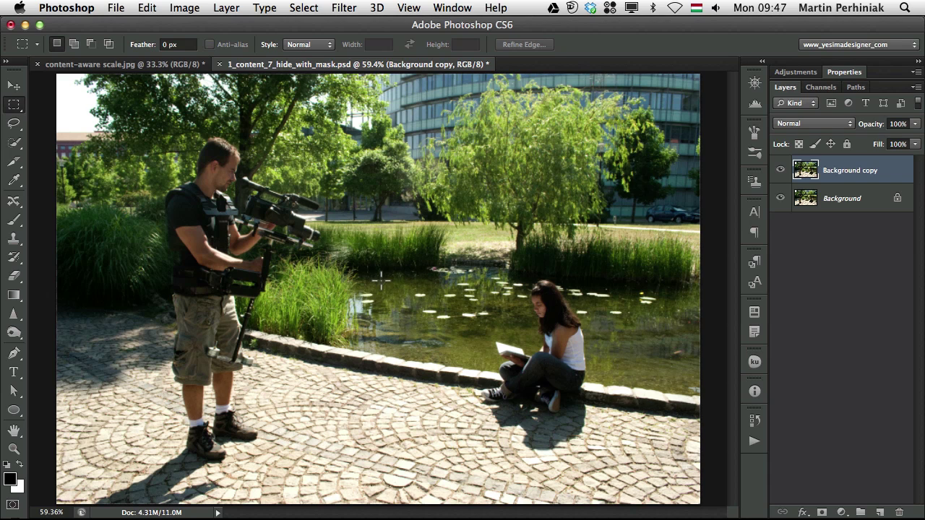
drag(383, 271, 714, 508)
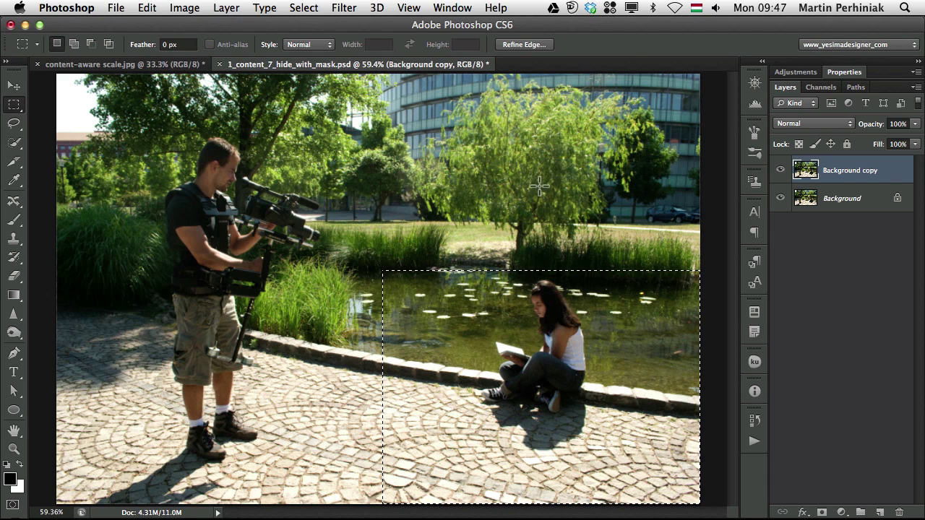
click(822, 512)
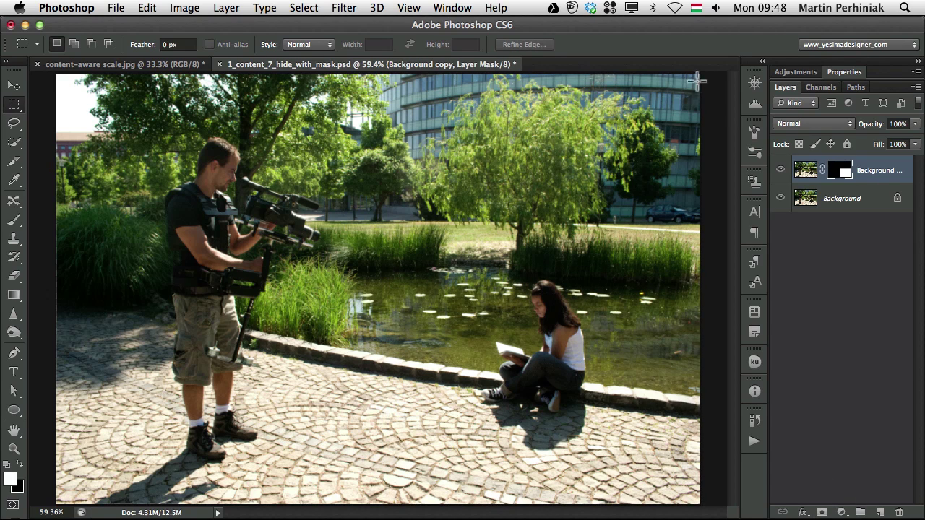
click(780, 198)
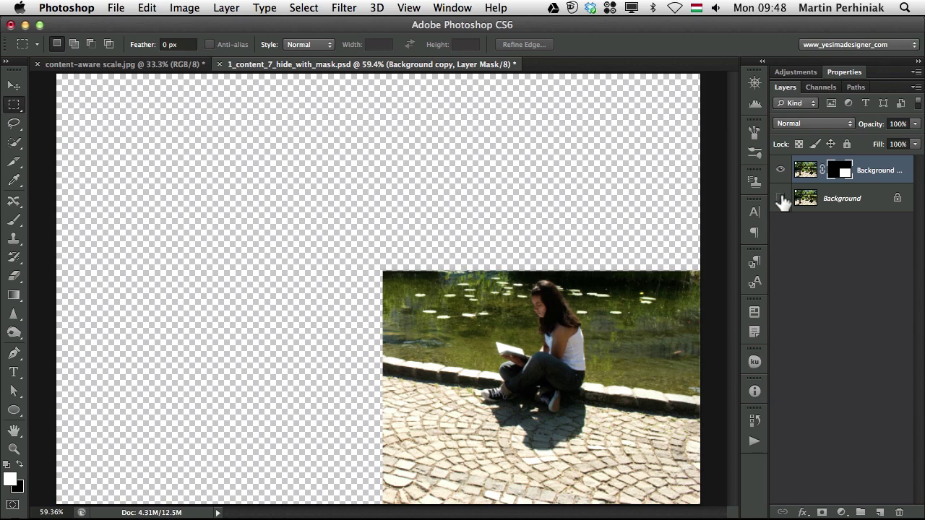
On the copy's image, content-aware fill the lassoed girl and shadow, then show Background again.
click(805, 174)
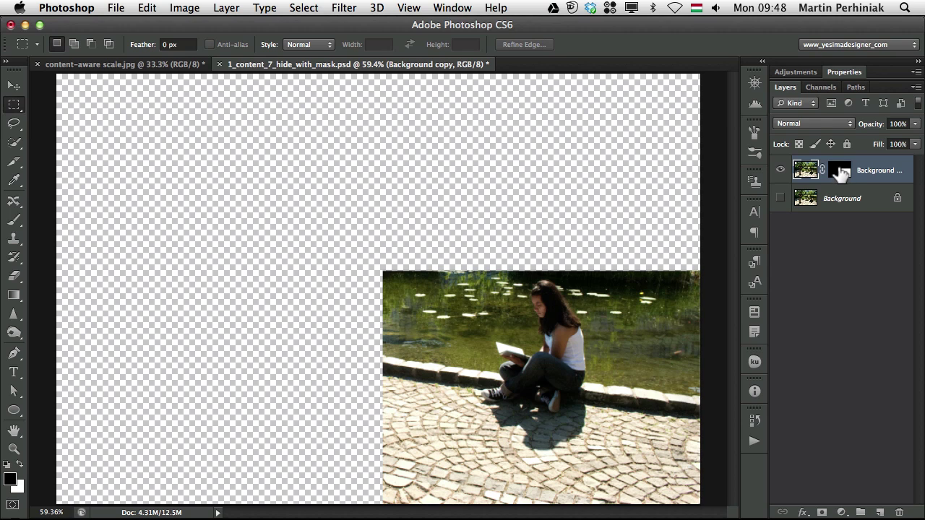
key(l)
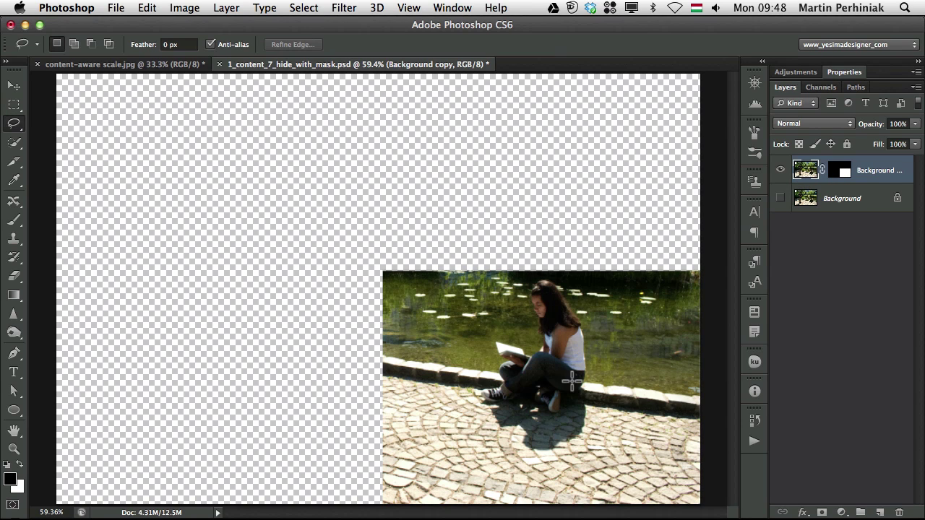
mouse_move(588, 312)
mouse_down()
mouse_move(579, 290)
mouse_move(543, 277)
mouse_move(526, 288)
mouse_up()
mouse_move(484, 350)
mouse_down()
mouse_move(474, 373)
mouse_move(481, 425)
mouse_move(549, 462)
mouse_move(588, 439)
mouse_move(590, 311)
mouse_up()
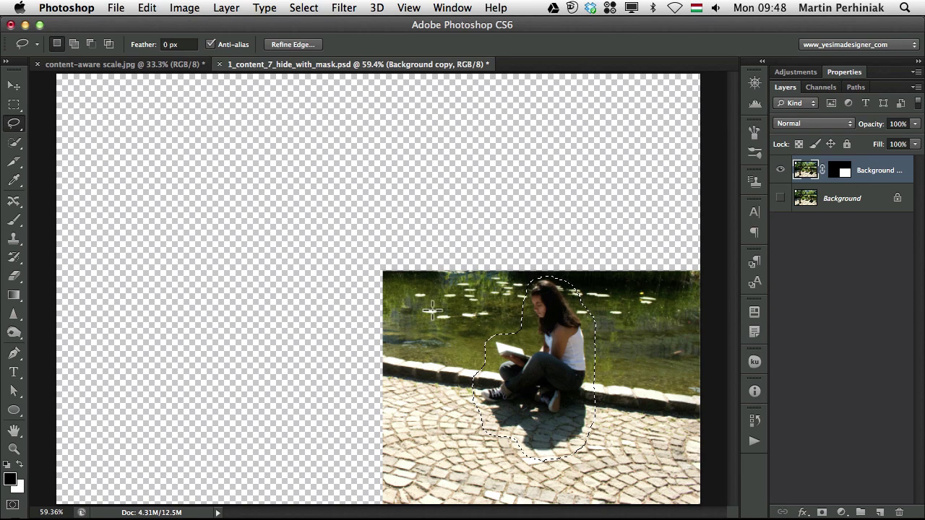
key(shift+BackSpace)
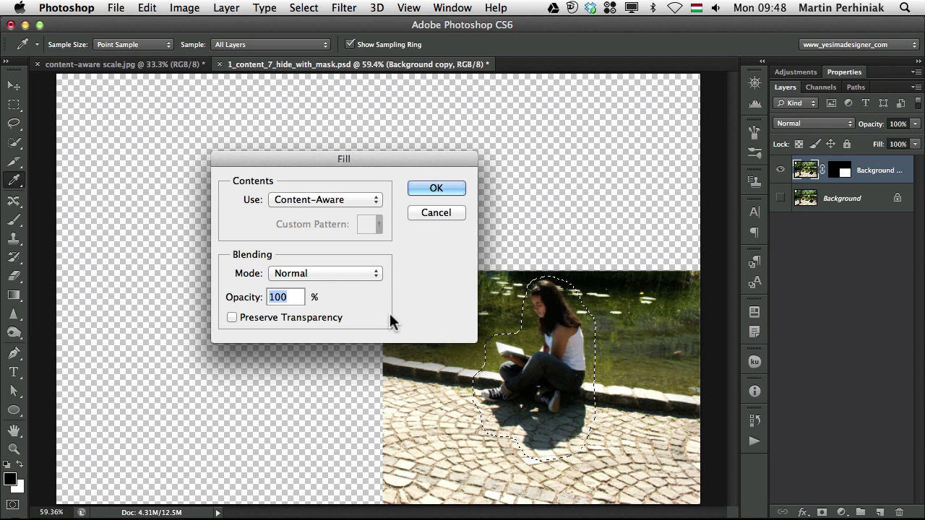
key(Return)
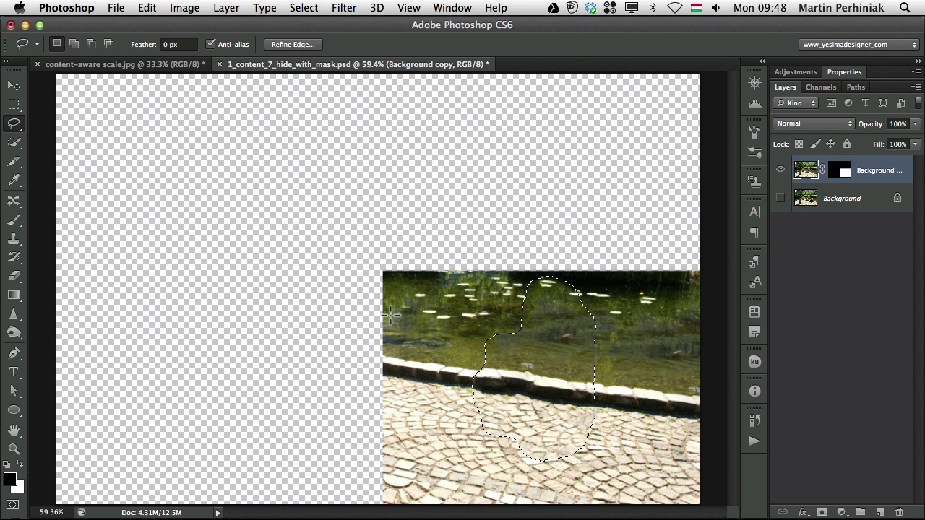
key(super+d)
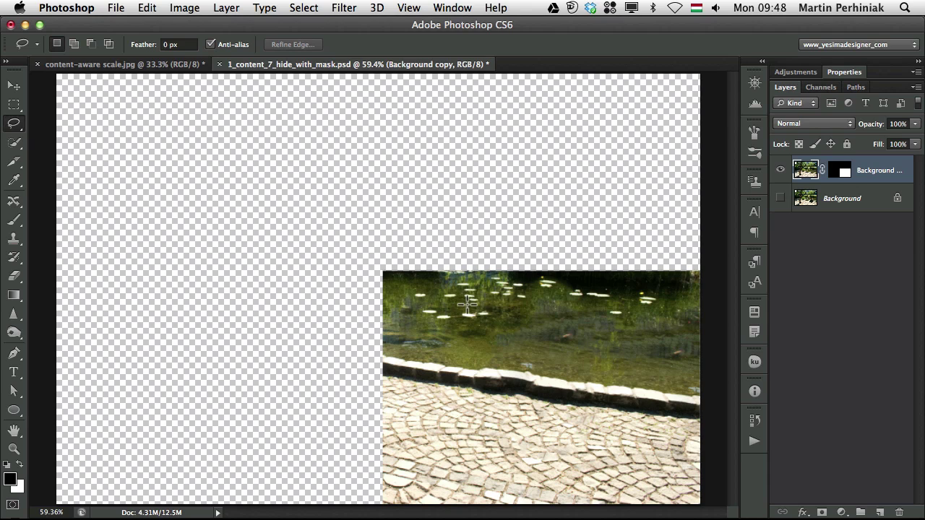
click(781, 198)
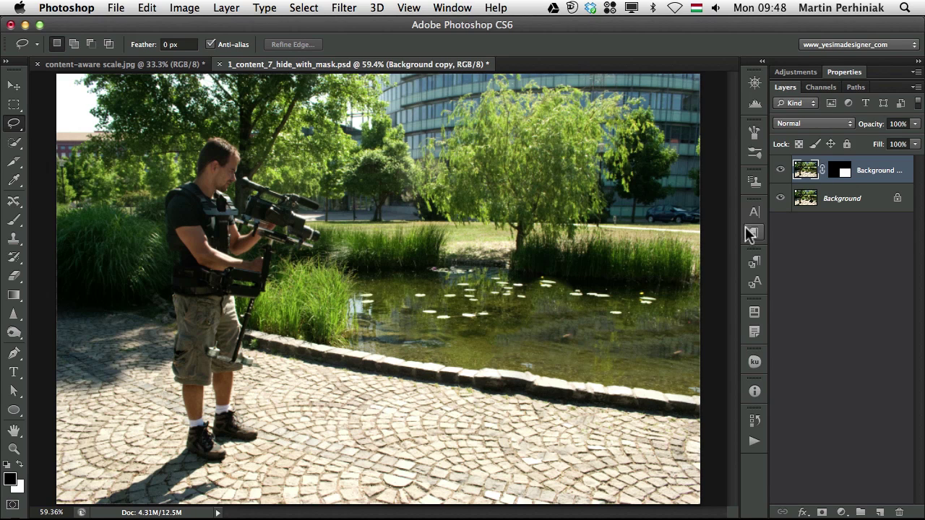
Toggle the top layer's visibility to compare the photo with and without the fill.
click(781, 171)
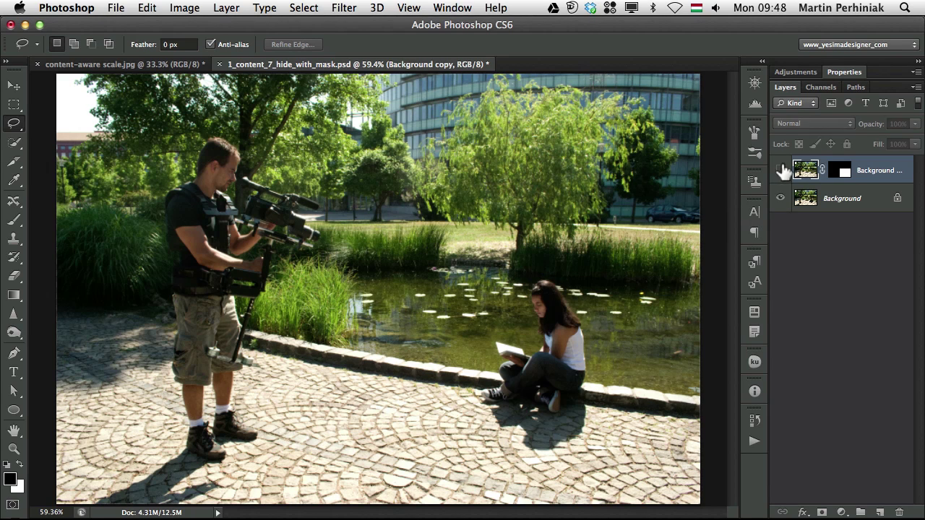
click(782, 172)
click(783, 174)
click(781, 170)
click(840, 172)
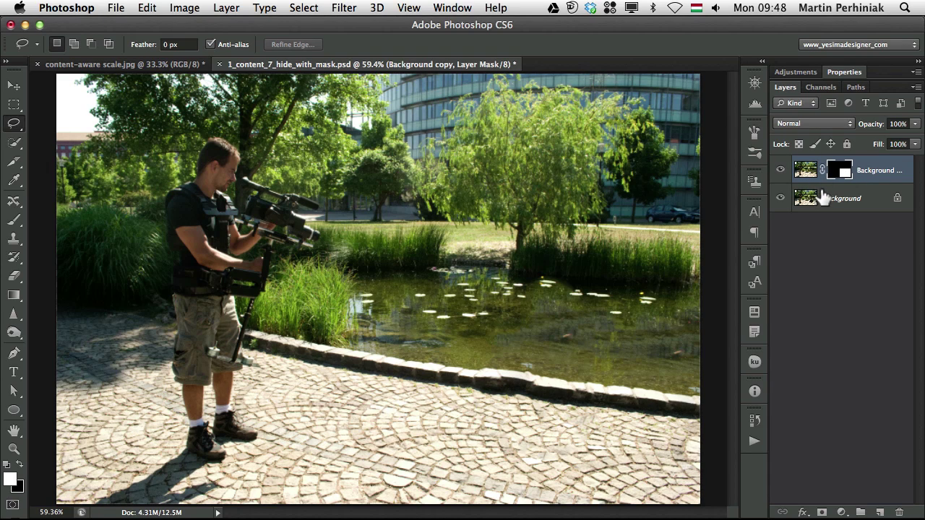
Rename the top layer to 'retouch' and toggle it once more to check.
double_click(875, 172)
text(retouch)
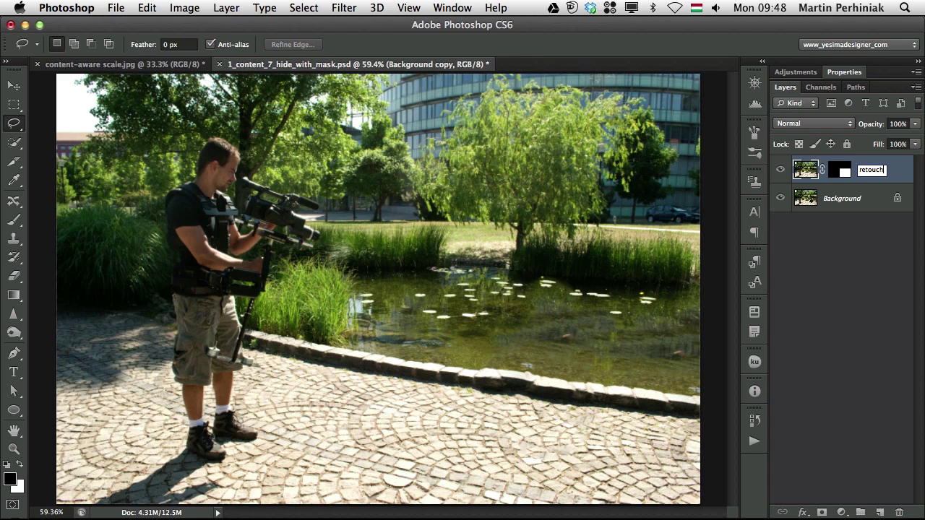
key(Return)
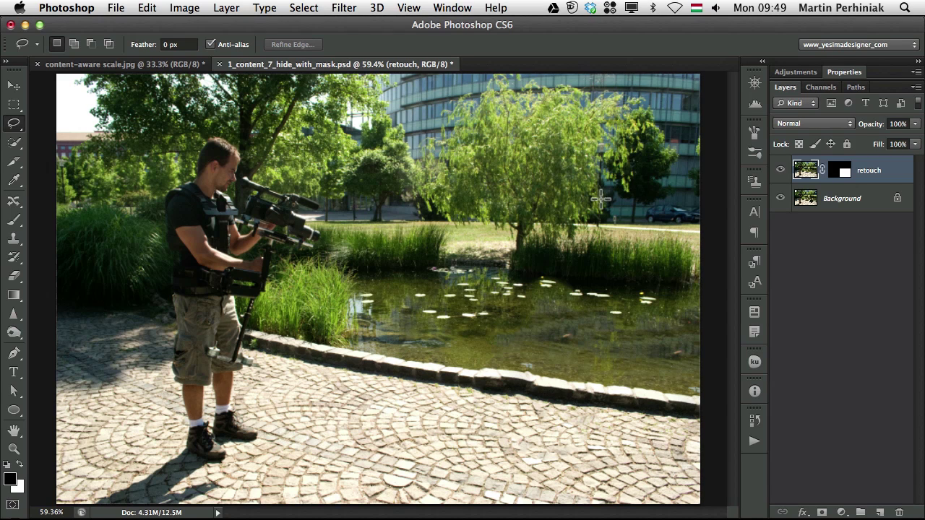
click(780, 172)
click(780, 171)
In the meadow document, convert the Background into a normal Layer 0.
key(ctrl+Tab)
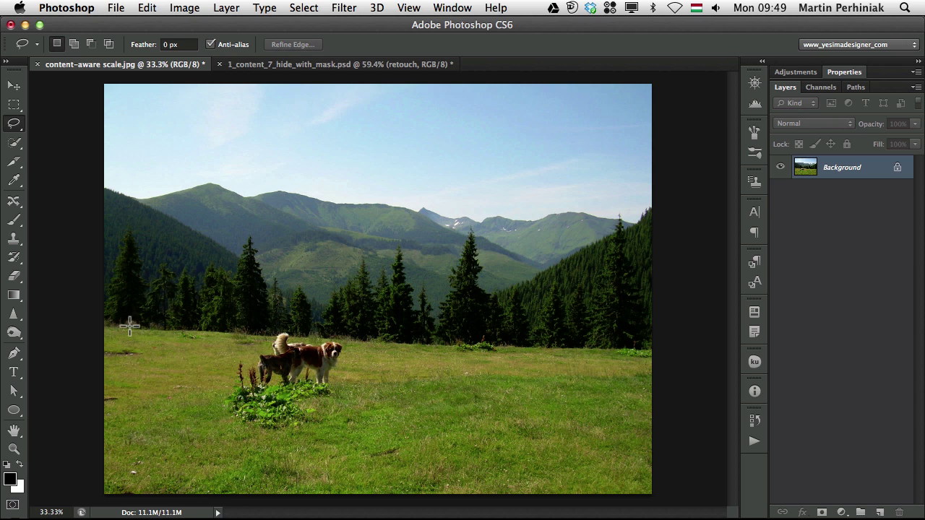
double_click(837, 173)
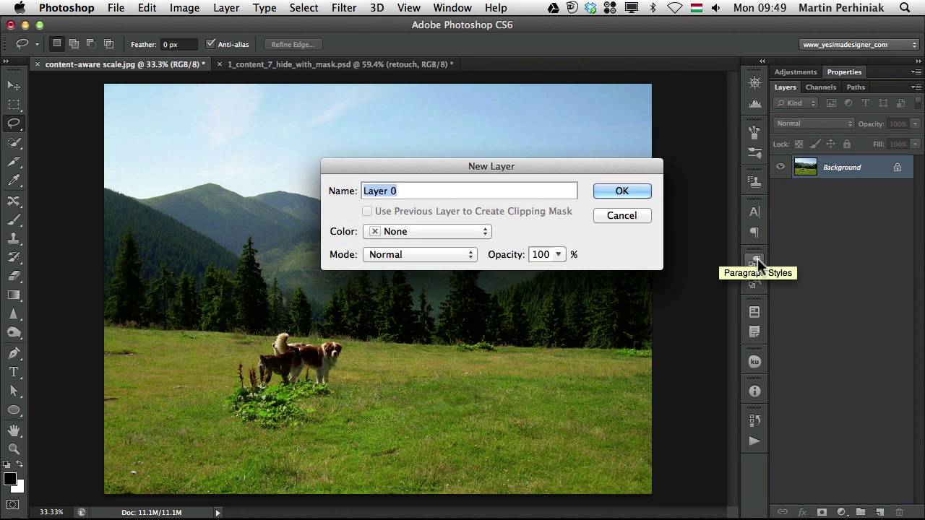
key(Return)
Extend the canvas to the right with the Crop tool, leaving a transparent strip.
key(super+minus)
key(super+minus)
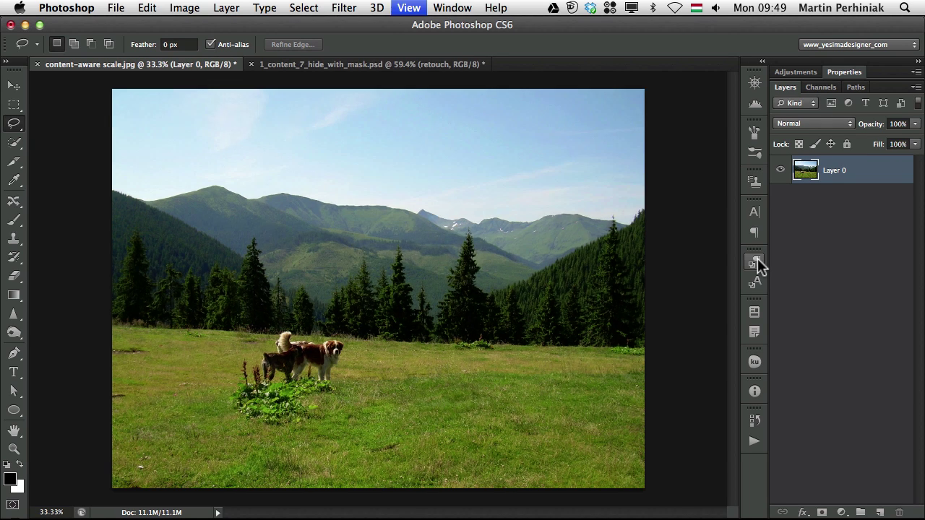
key(c)
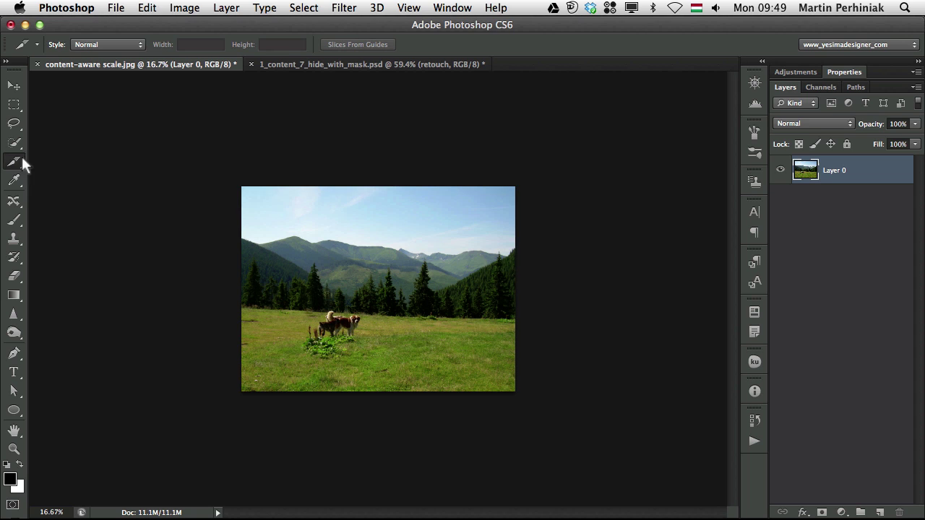
drag(21, 156, 62, 154)
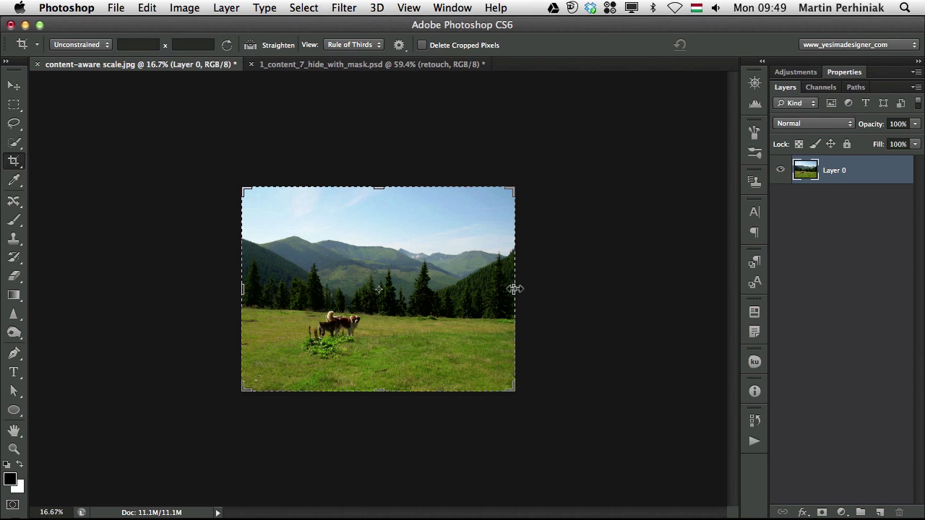
drag(514, 287, 582, 289)
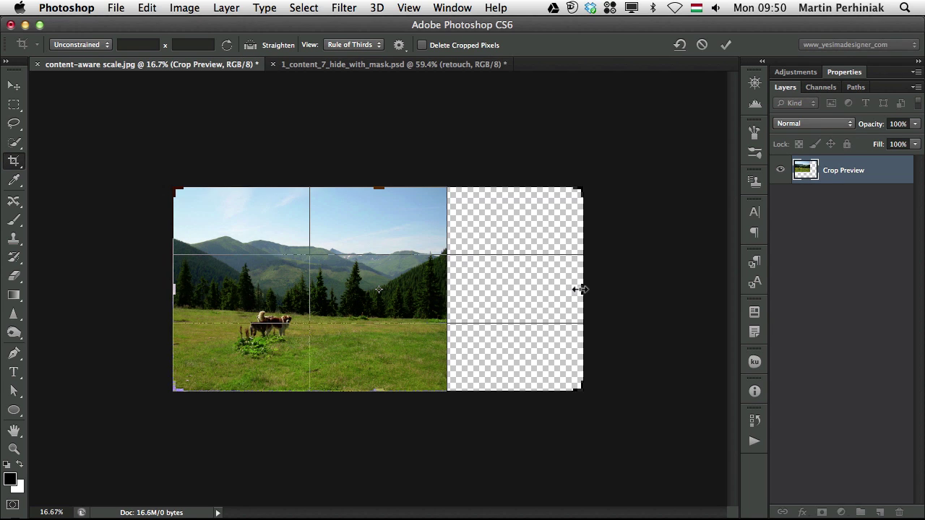
key(Return)
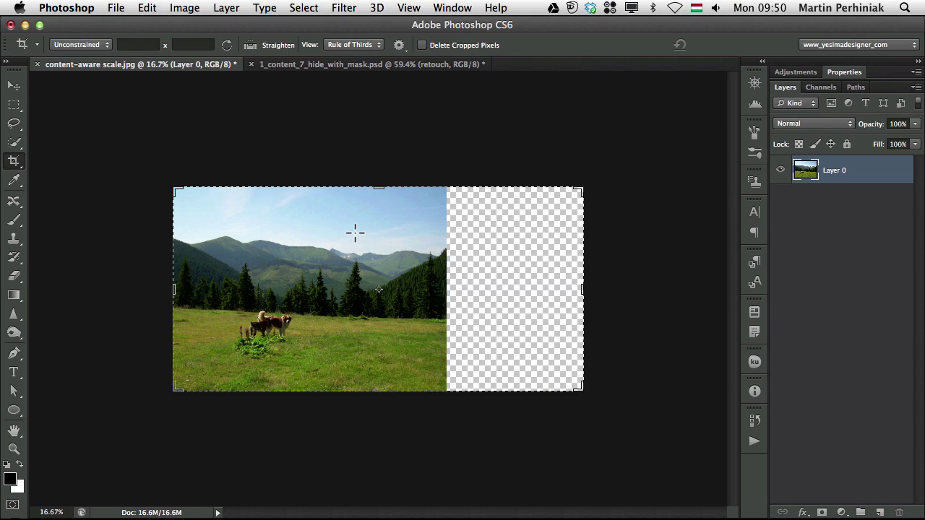
key(v)
key(super+equal)
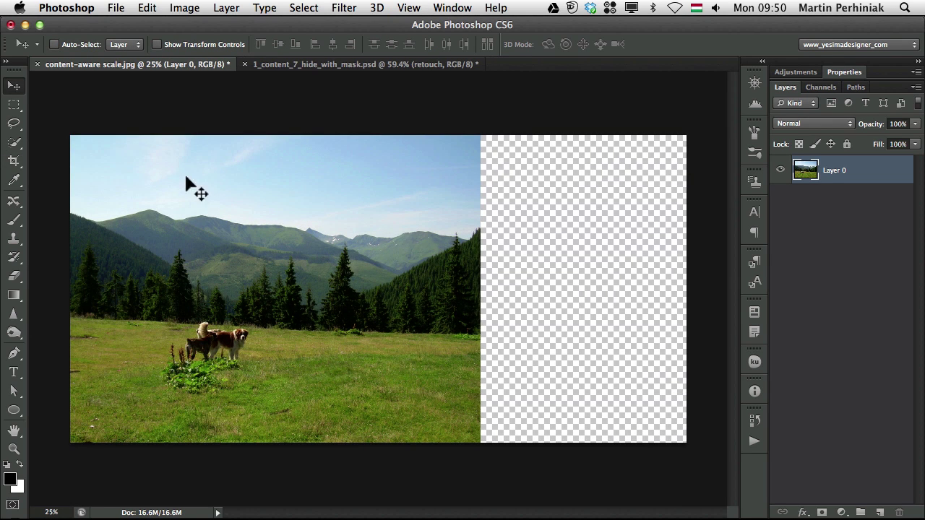
click(149, 9)
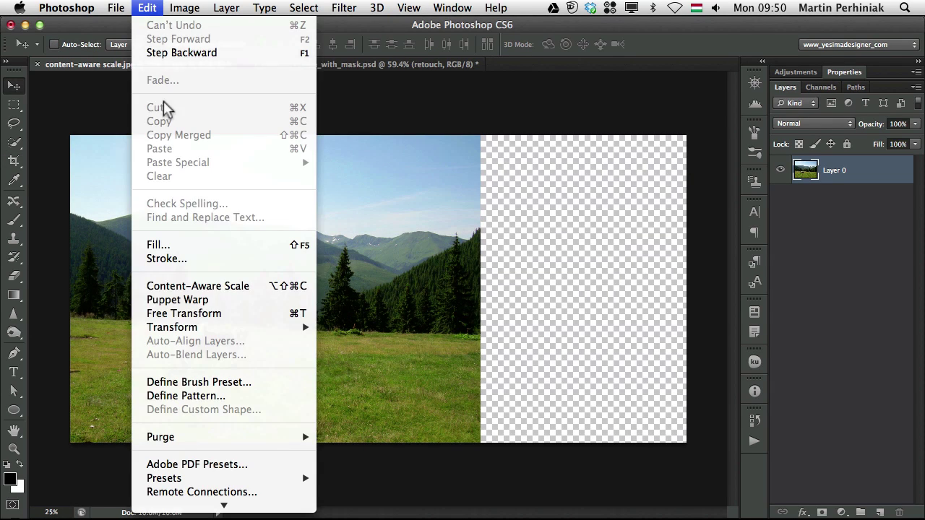
click(217, 316)
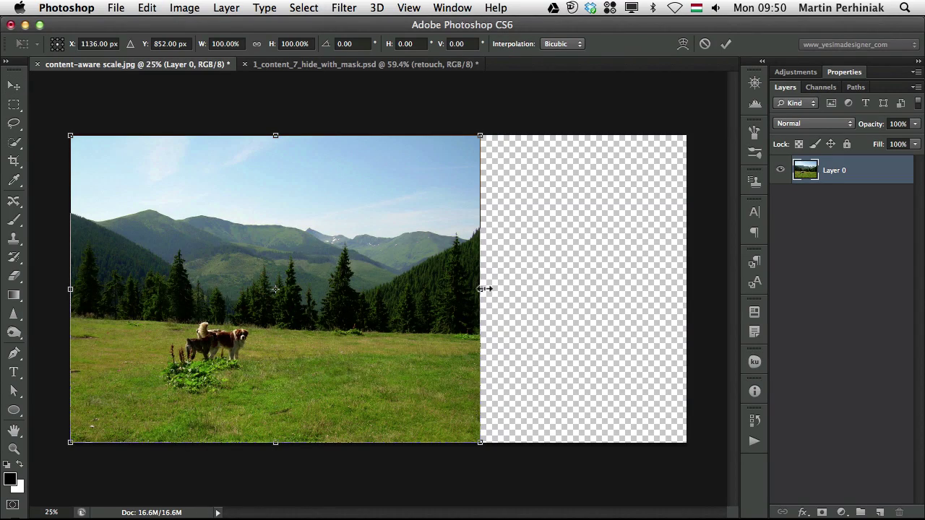
drag(481, 290, 688, 289)
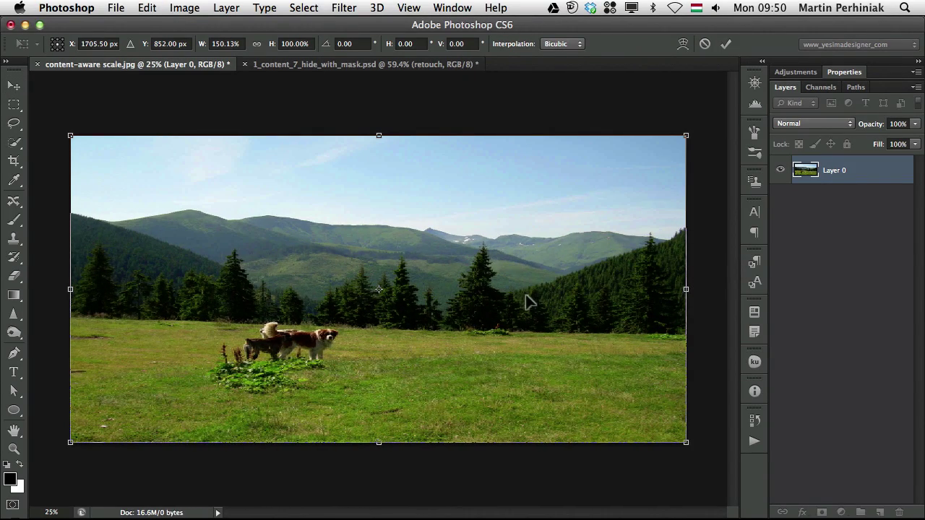
key(Return)
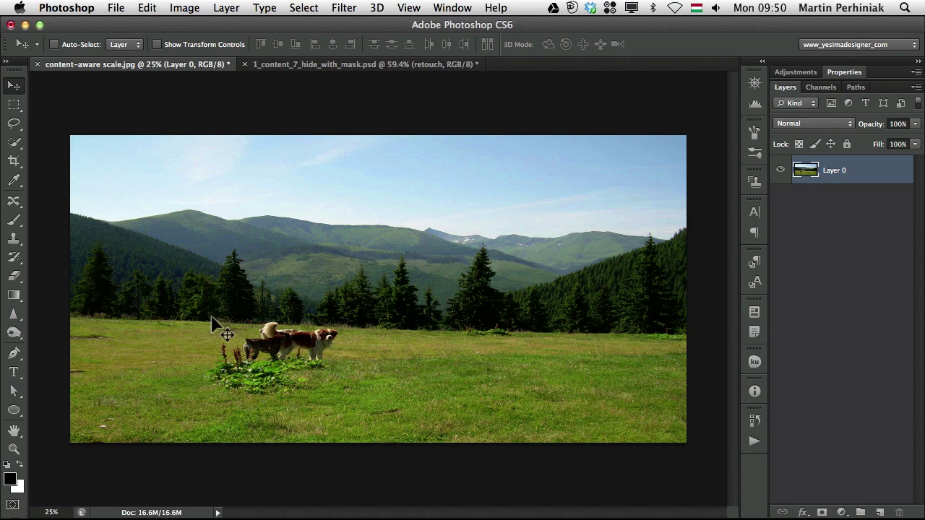
key(super+z)
Content-aware scale the meadow photo to 150.13% width so it reaches the canvas's right edge.
click(149, 9)
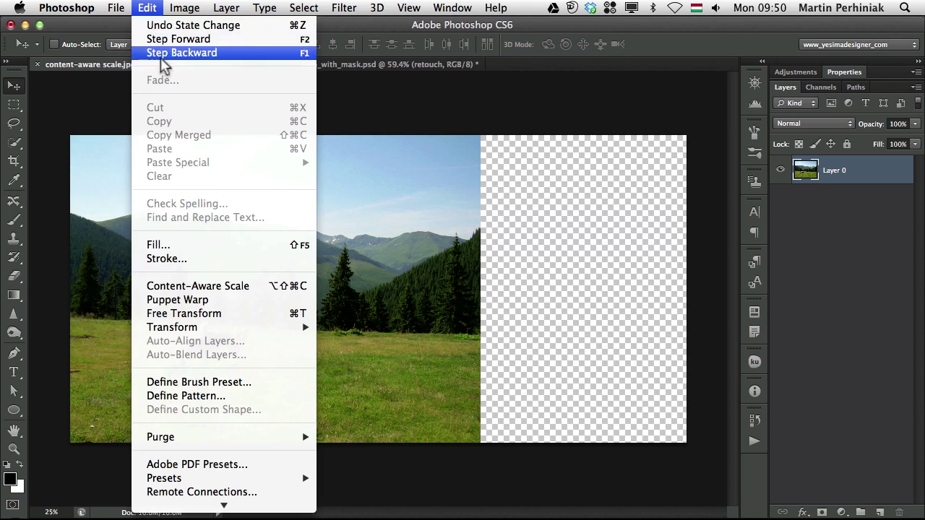
click(229, 287)
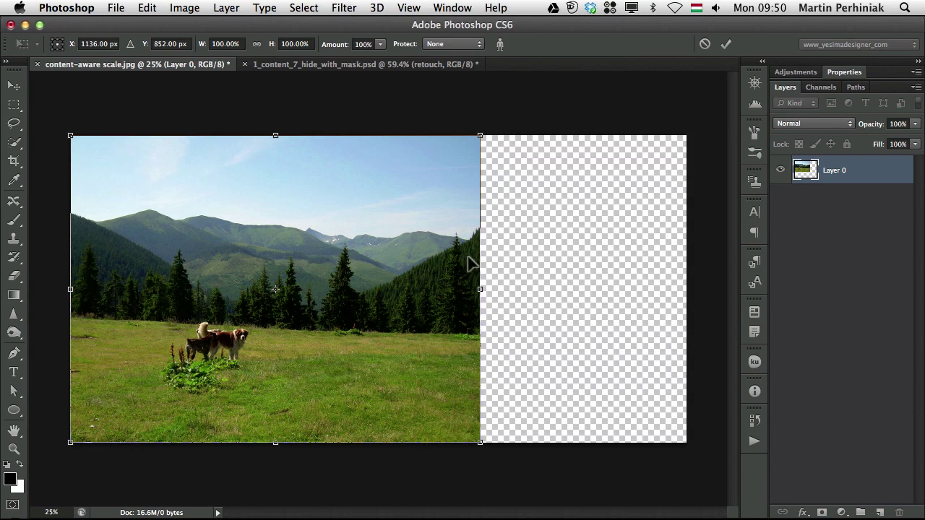
drag(477, 289, 685, 288)
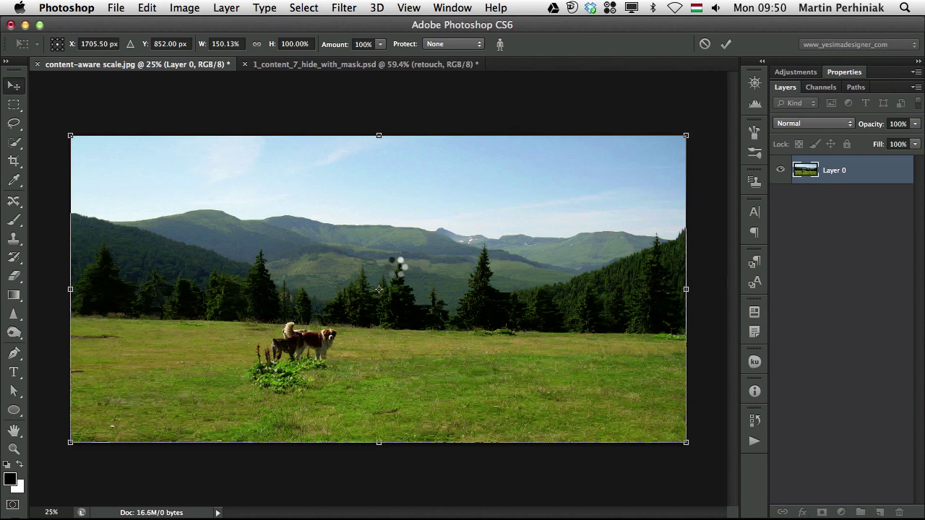
key(Return)
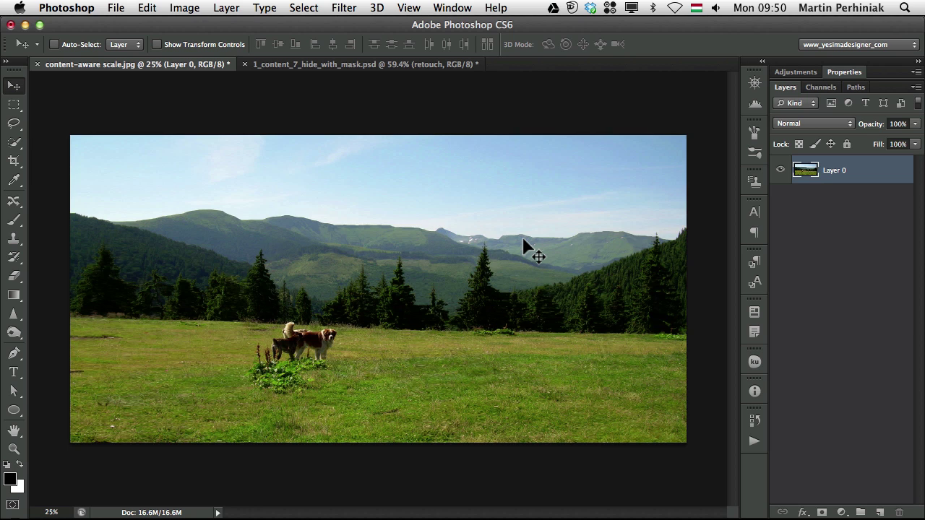
key(super+z)
key(super+z)
key(super+z)
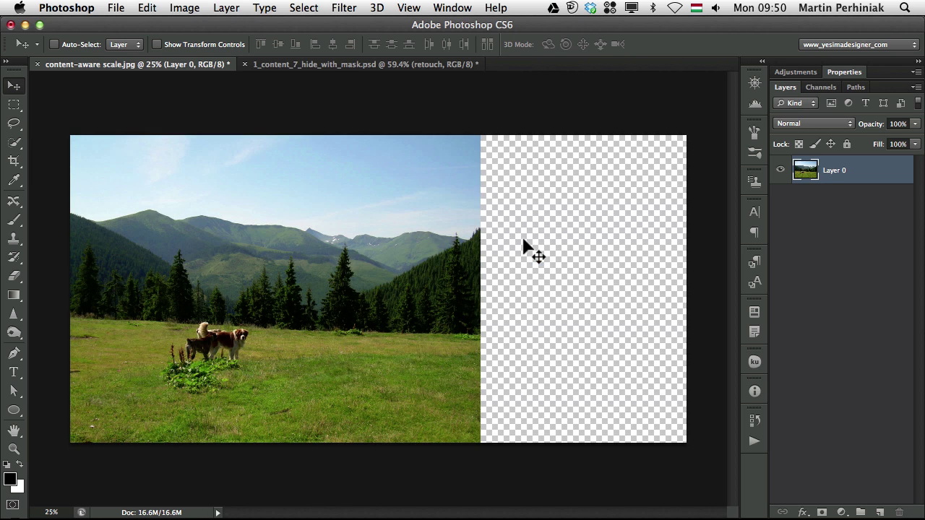
key(super+z)
key(super+space)
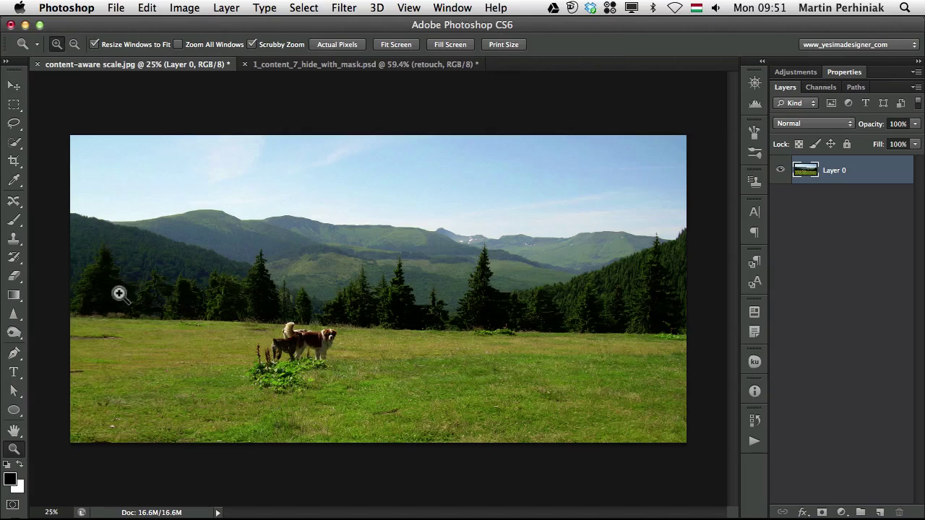
drag(120, 293, 258, 306)
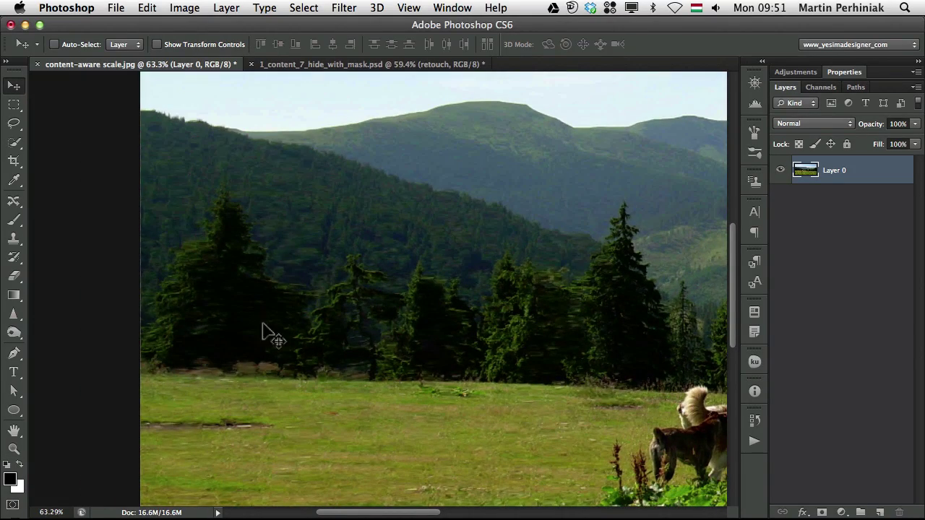
scroll(271, 339, down, 5)
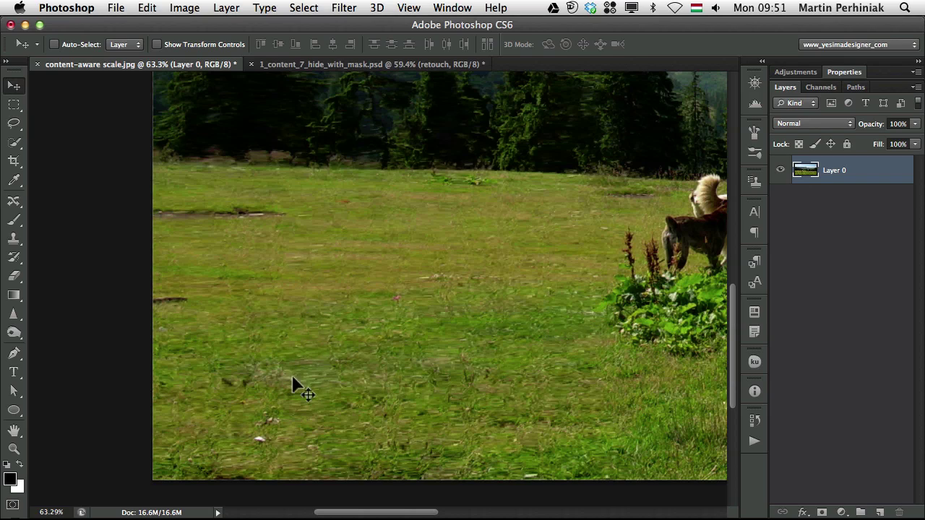
drag(583, 367, 378, 371)
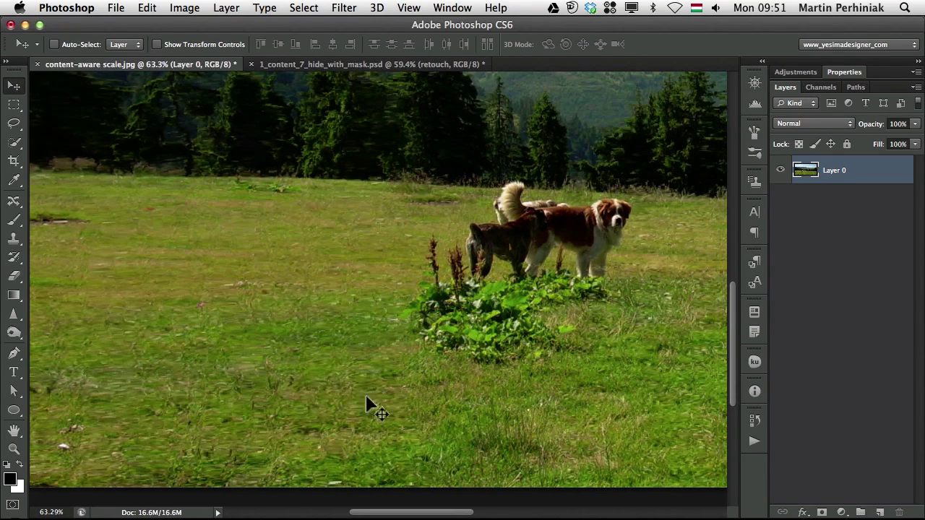
scroll(396, 283, up, 5)
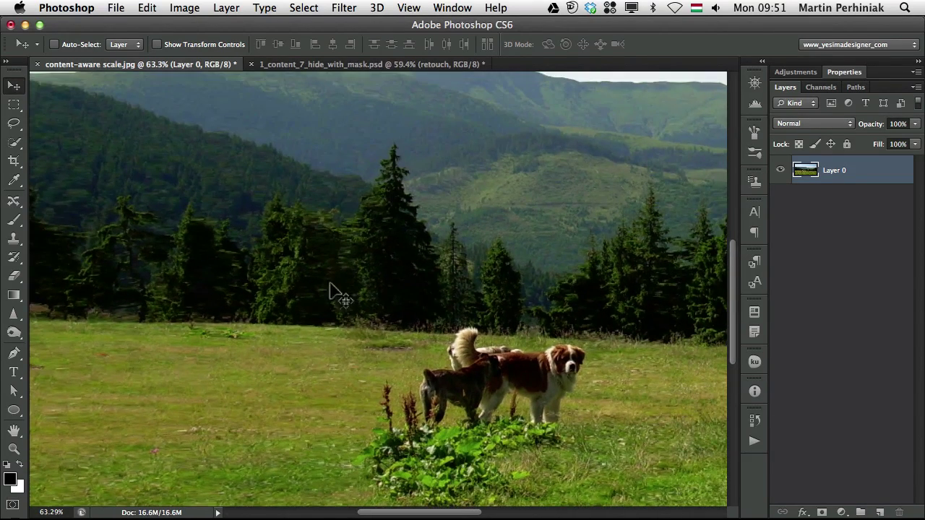
With the Clone Stamp, add a new empty layer named 'retouch' above the photo.
scroll(238, 238, up, 2)
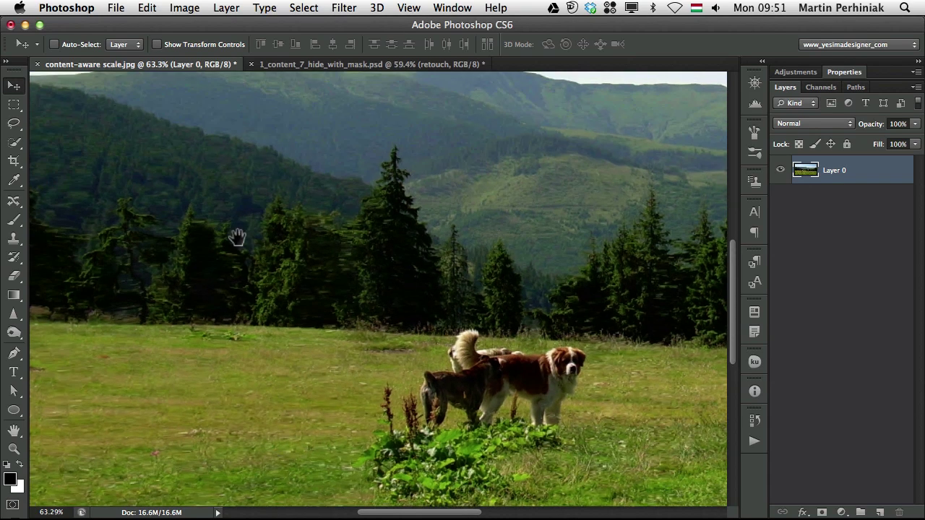
key(s)
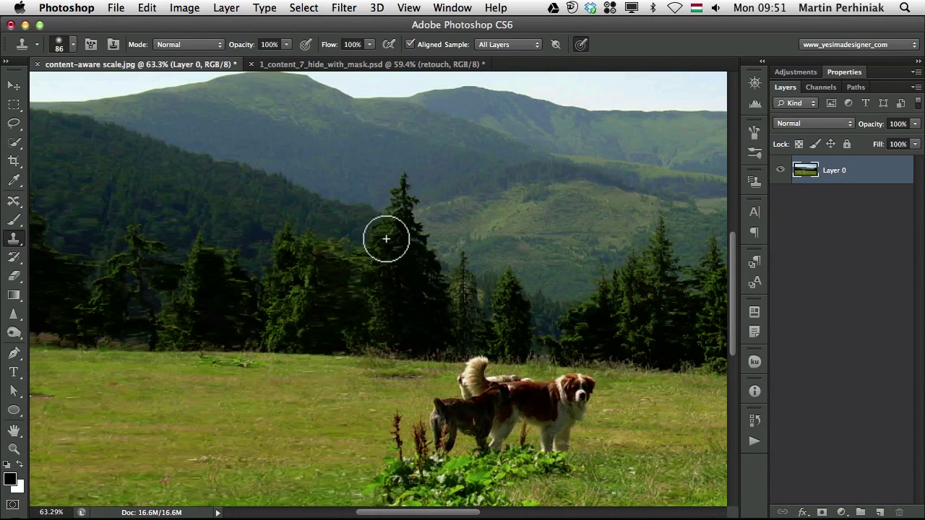
key(ctrl+shift+alt+n)
double_click(836, 171)
text(retouch)
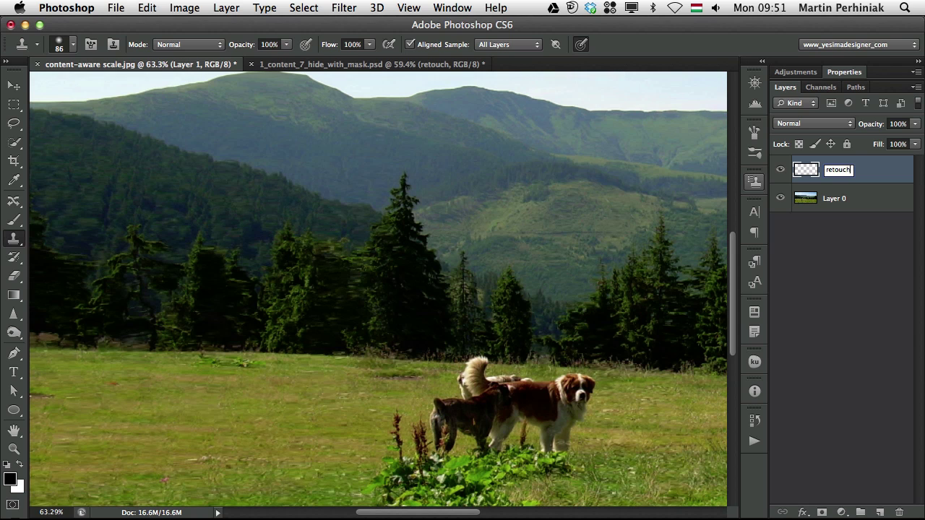
key(Return)
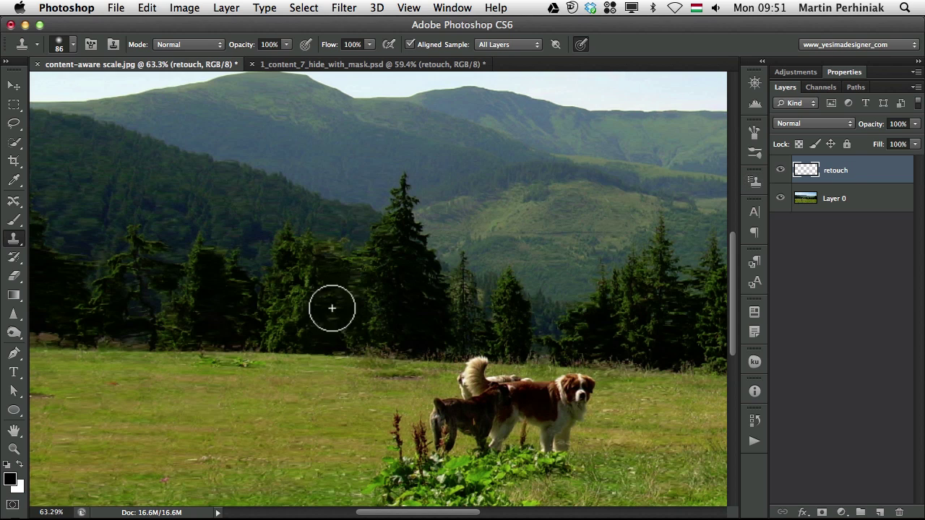
Clone forest texture over the stretched left trees, redoing the first strokes from a new source.
mouse_move(333, 299)
mouse_down()
mouse_move(337, 316)
mouse_move(341, 285)
mouse_up()
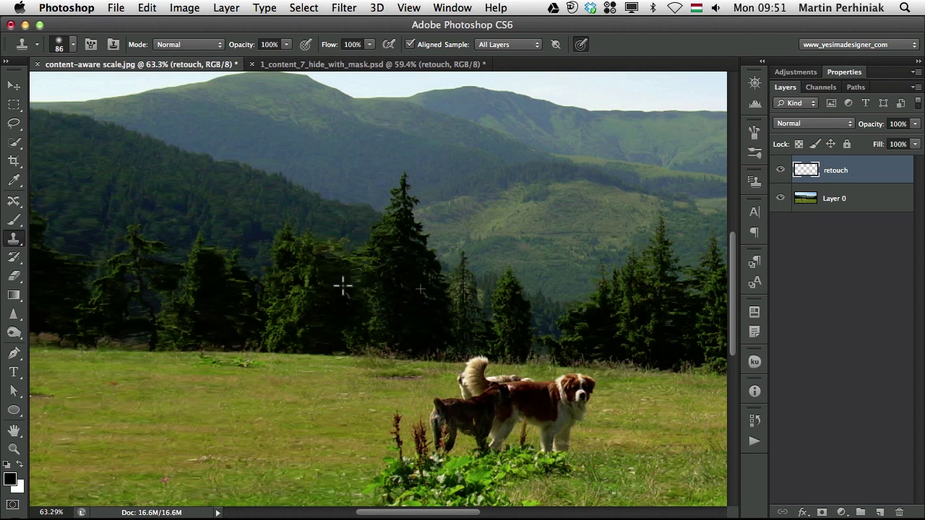
alt+click(316, 216)
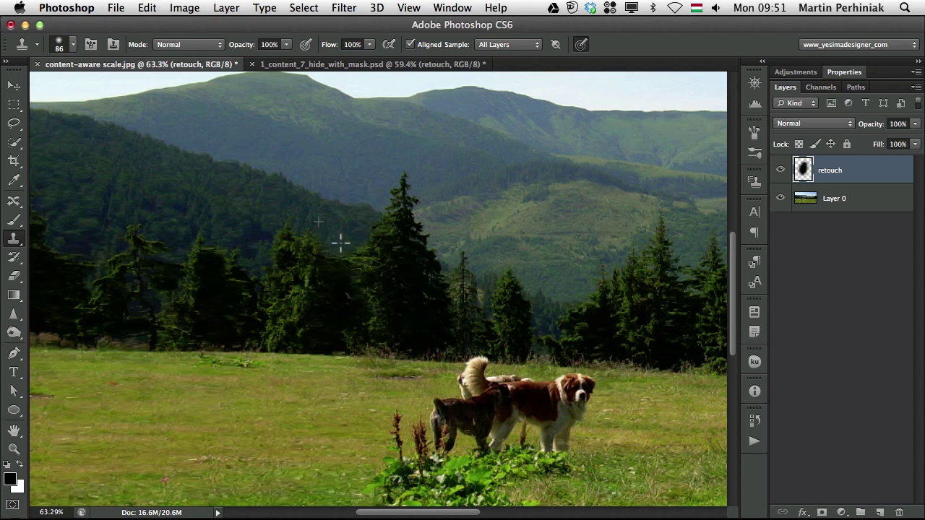
drag(340, 243, 335, 246)
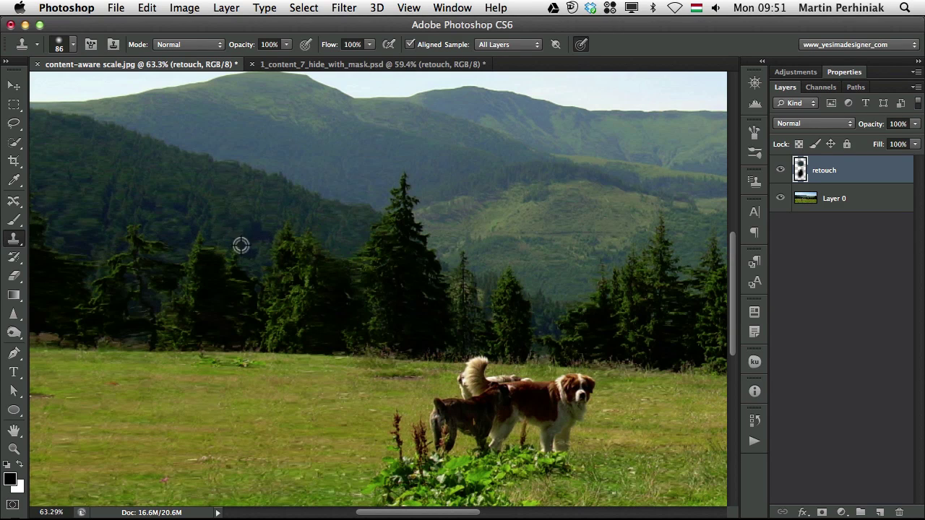
drag(161, 215, 289, 258)
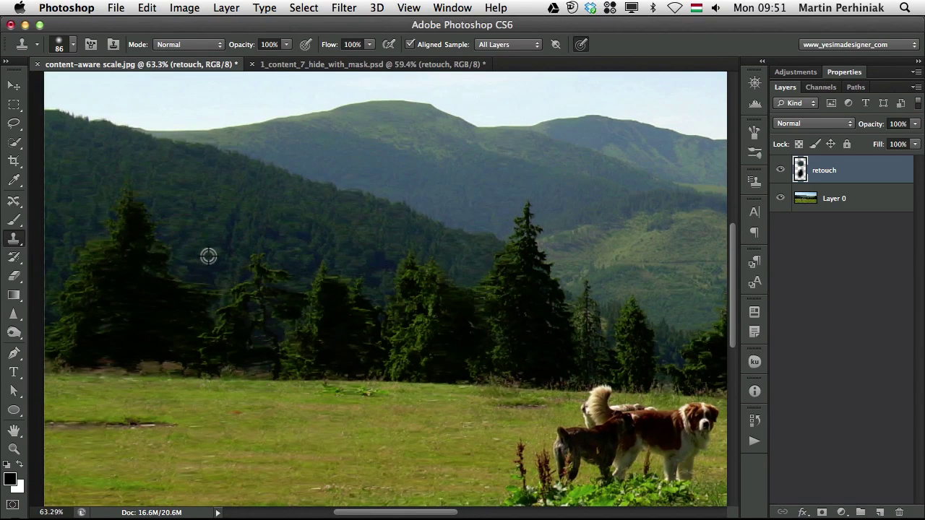
key(super+alt+z)
key(super+alt+z)
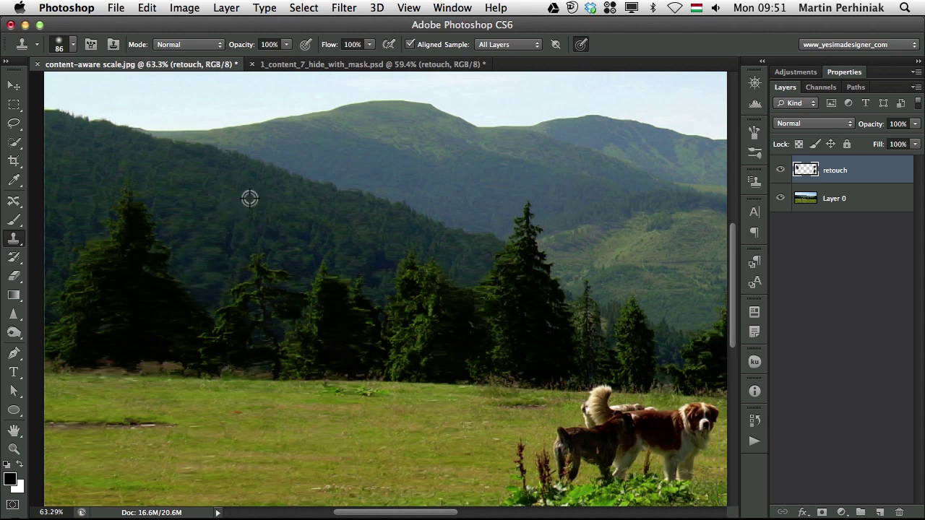
alt+click(250, 225)
click(197, 226)
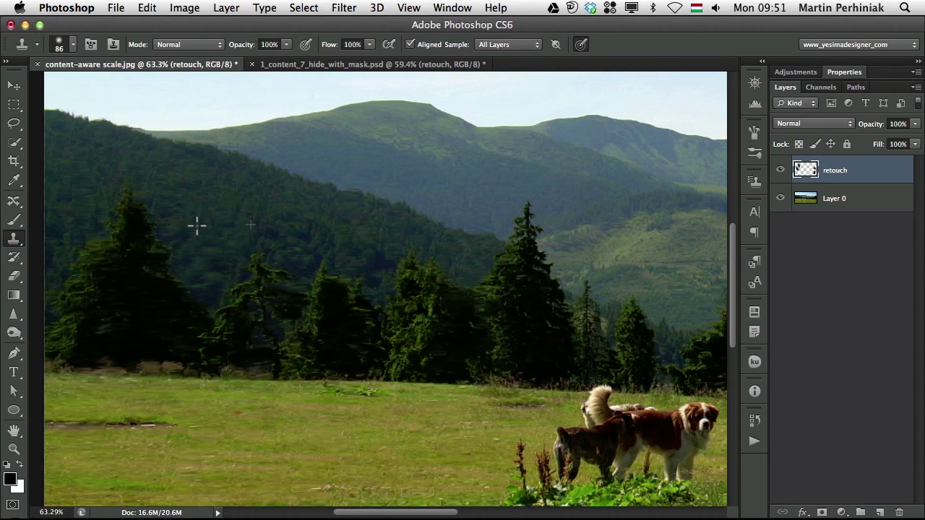
mouse_move(197, 225)
mouse_down()
mouse_move(189, 253)
mouse_move(179, 238)
mouse_move(221, 261)
mouse_up()
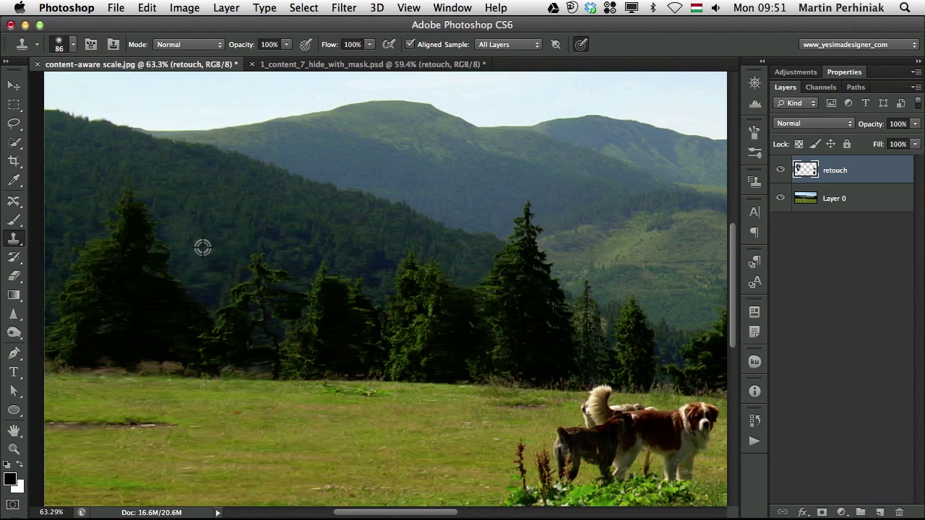
Enlarge the clone brush to 178 pixels and clone grass over the stretched lower meadow.
scroll(231, 325, down, 5)
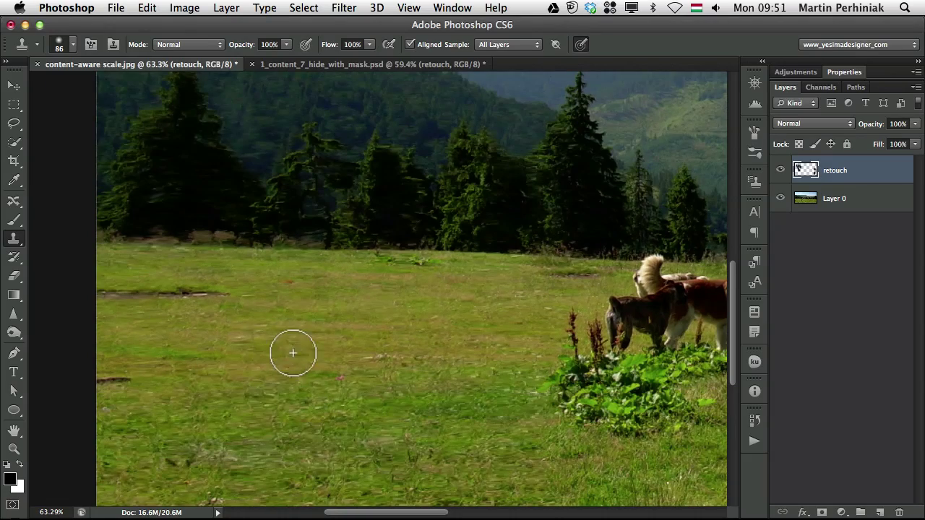
drag(291, 351, 212, 269)
mouse_move(513, 373)
mouse_down()
mouse_move(535, 373)
mouse_move(446, 370)
mouse_move(405, 394)
mouse_move(434, 408)
mouse_move(368, 390)
mouse_move(303, 419)
mouse_up()
mouse_move(252, 402)
mouse_down()
mouse_move(297, 382)
mouse_move(281, 369)
mouse_move(232, 380)
mouse_move(132, 430)
mouse_up()
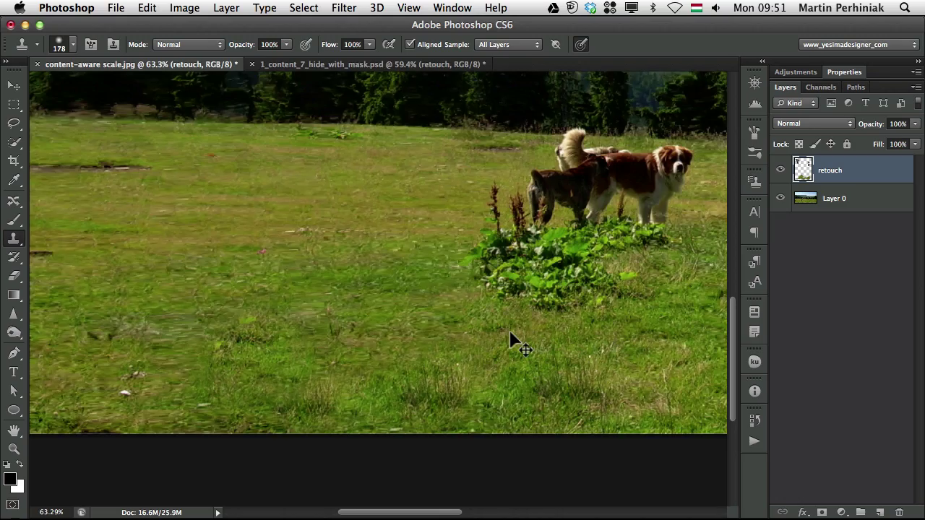
Zoom in on the treeline and clone tree texture over the dark patch with a 136-pixel brush.
key(super+minus)
key(super+minus)
drag(611, 296, 355, 314)
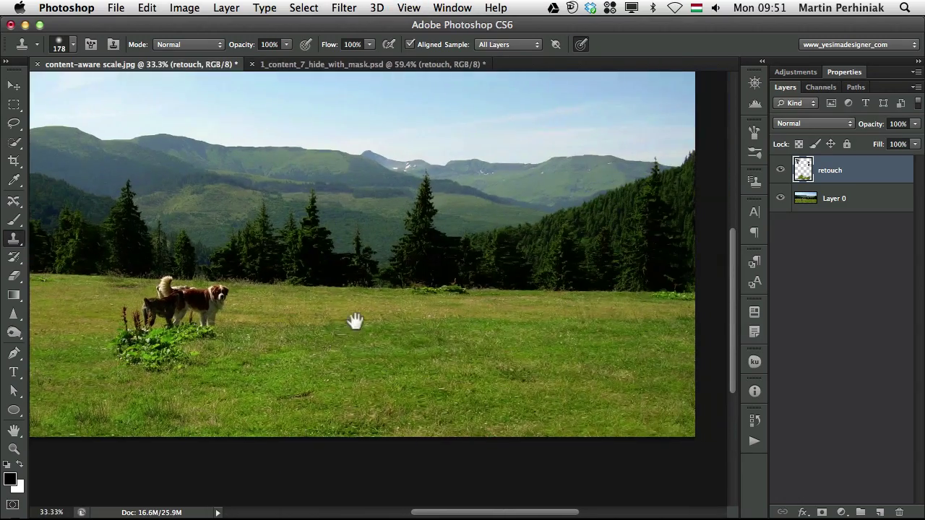
key(super+plus)
key(super+plus)
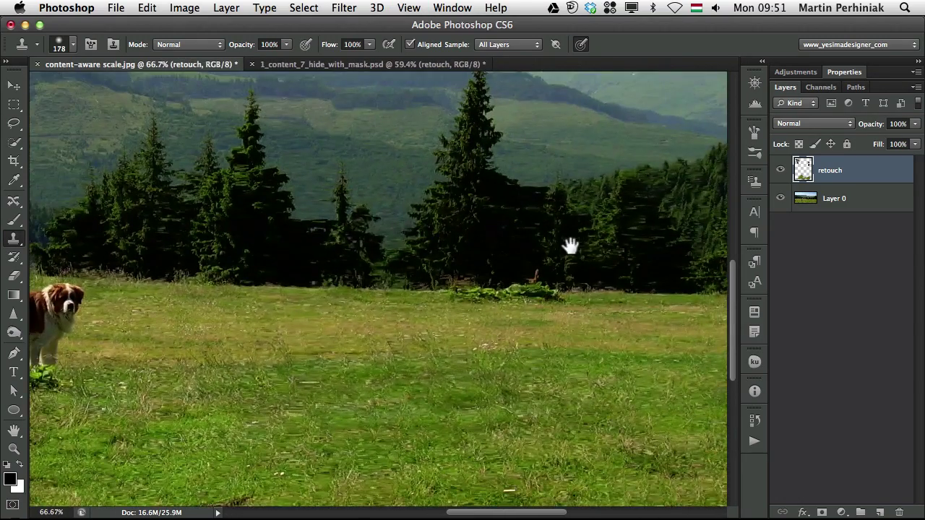
drag(568, 243, 415, 339)
mouse_move(378, 263)
mouse_down()
mouse_move(355, 268)
mouse_move(371, 297)
mouse_move(351, 279)
mouse_move(385, 290)
mouse_up()
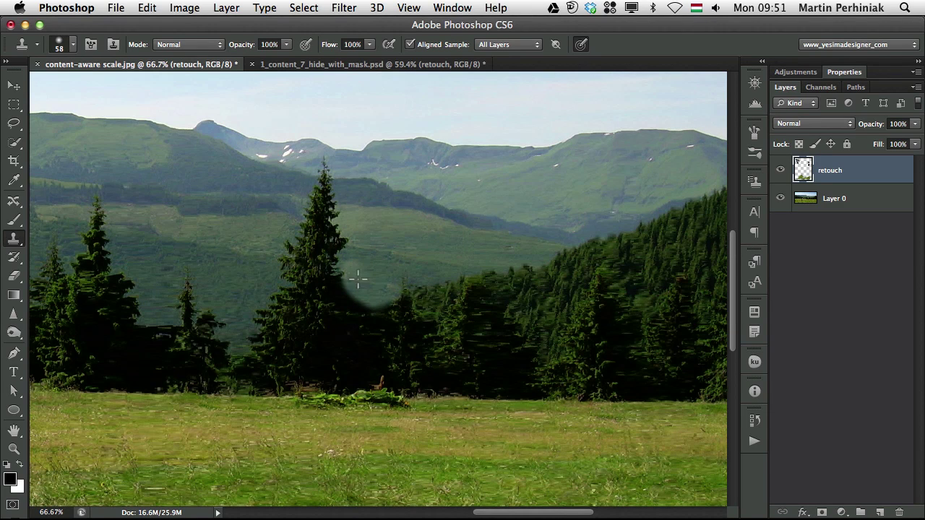
key(super+z)
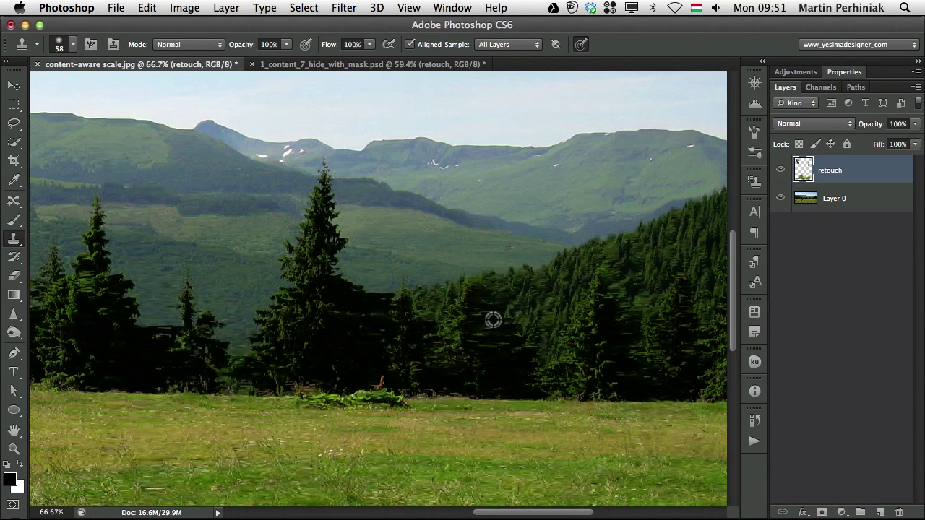
drag(555, 321, 579, 321)
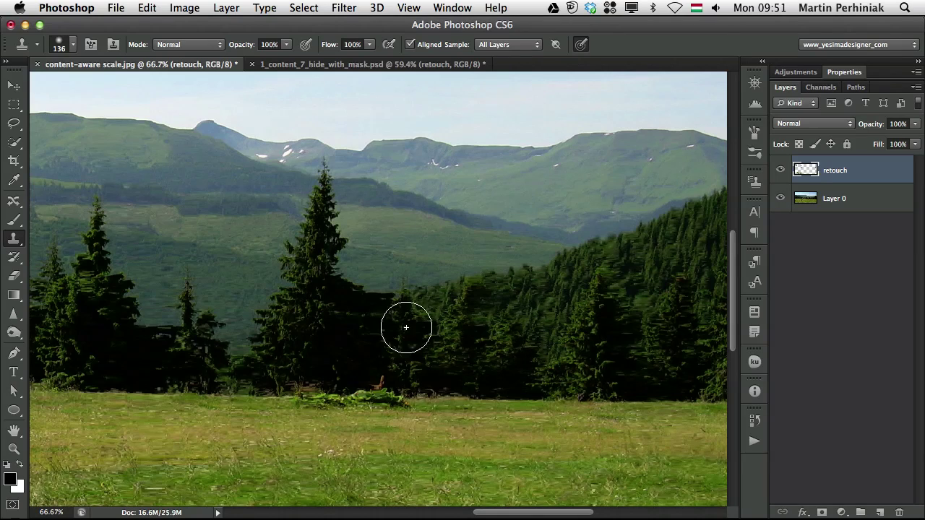
mouse_move(406, 327)
mouse_down()
mouse_move(364, 324)
mouse_move(361, 355)
mouse_move(373, 366)
mouse_move(392, 361)
mouse_move(360, 367)
mouse_move(420, 359)
mouse_up()
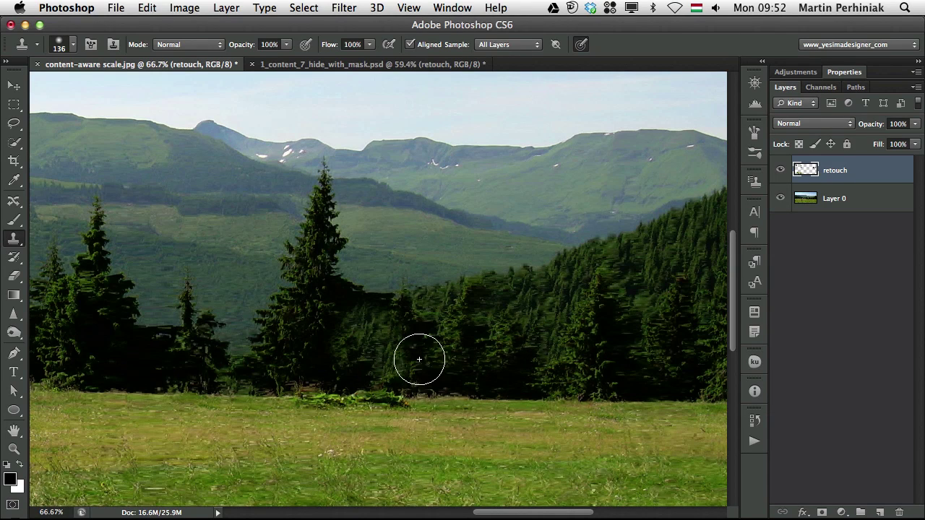
With a 94-pixel brush, clone tree texture right of the tall fir, then zoom out.
drag(405, 310, 384, 314)
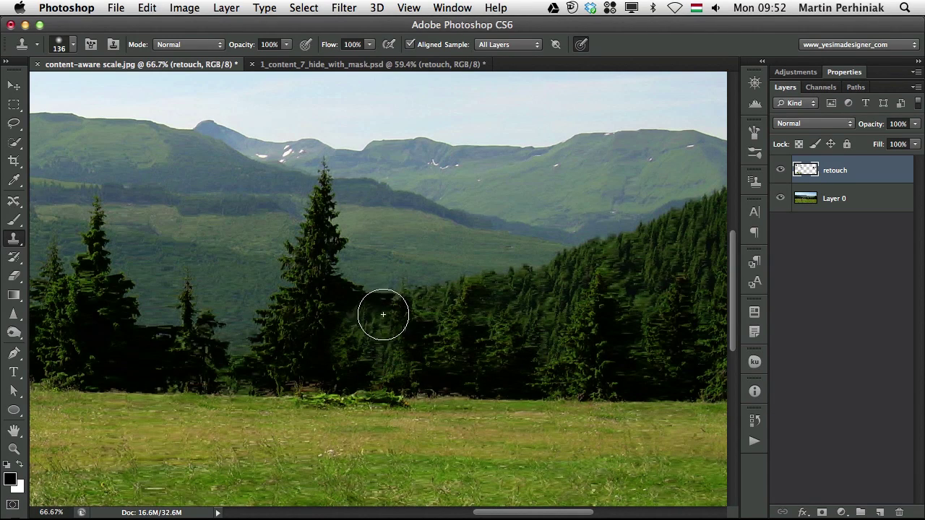
alt+click(432, 286)
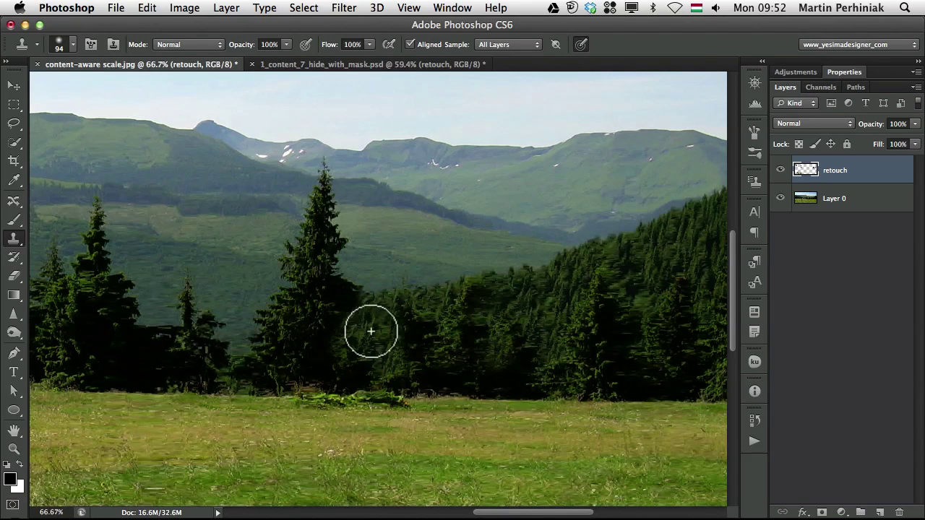
mouse_move(370, 331)
mouse_down()
mouse_move(343, 300)
mouse_move(357, 300)
mouse_move(350, 289)
mouse_move(338, 329)
mouse_up()
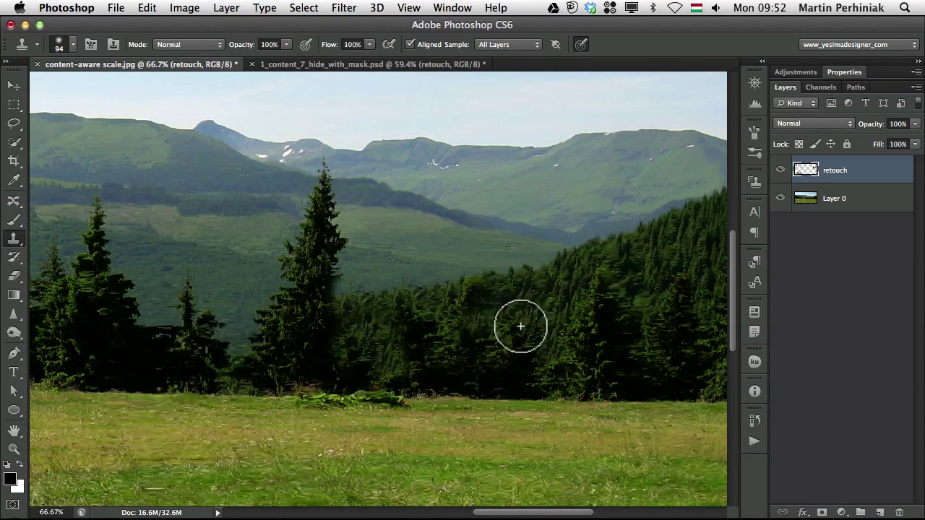
alt+click(314, 302)
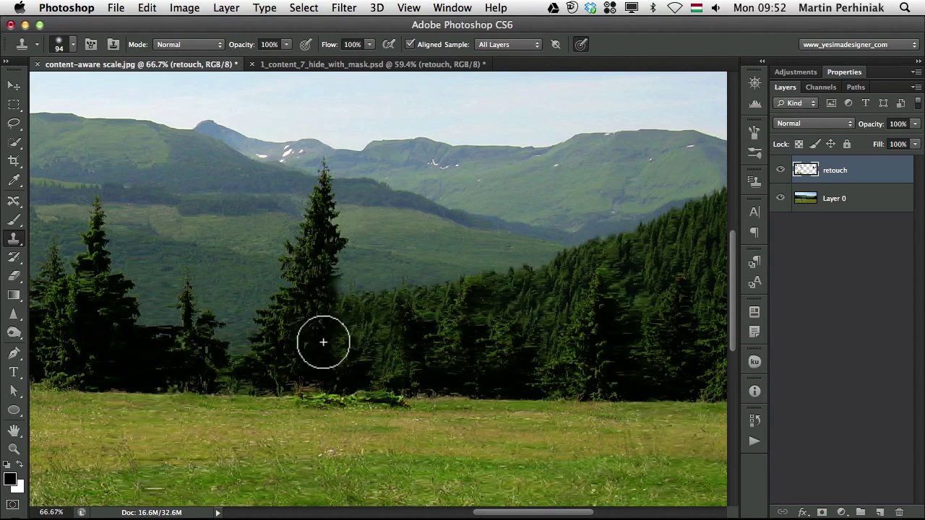
alt+click(330, 294)
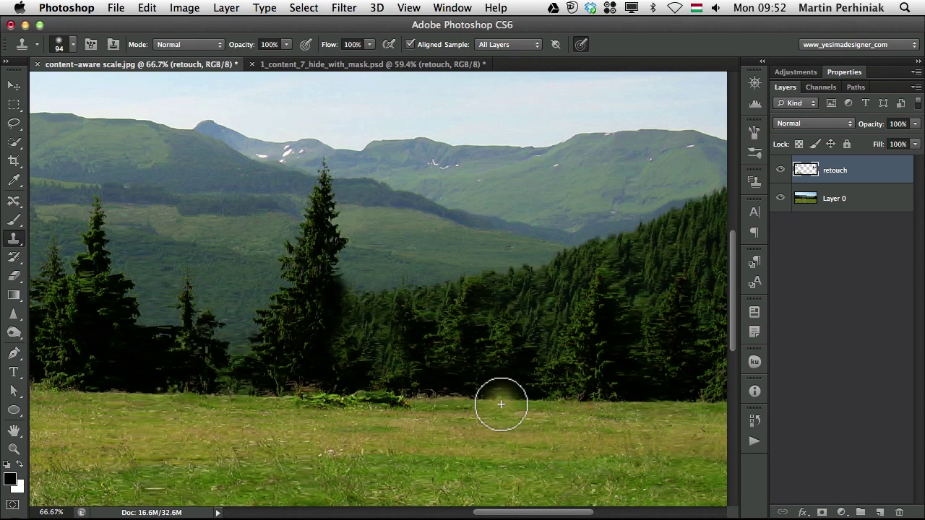
key(super+minus)
key(super+minus)
key(super+minus)
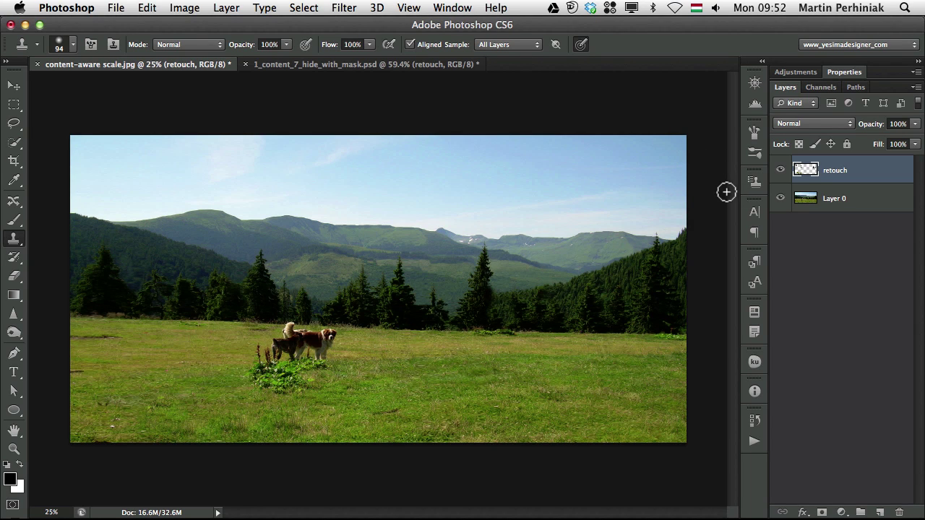
click(116, 8)
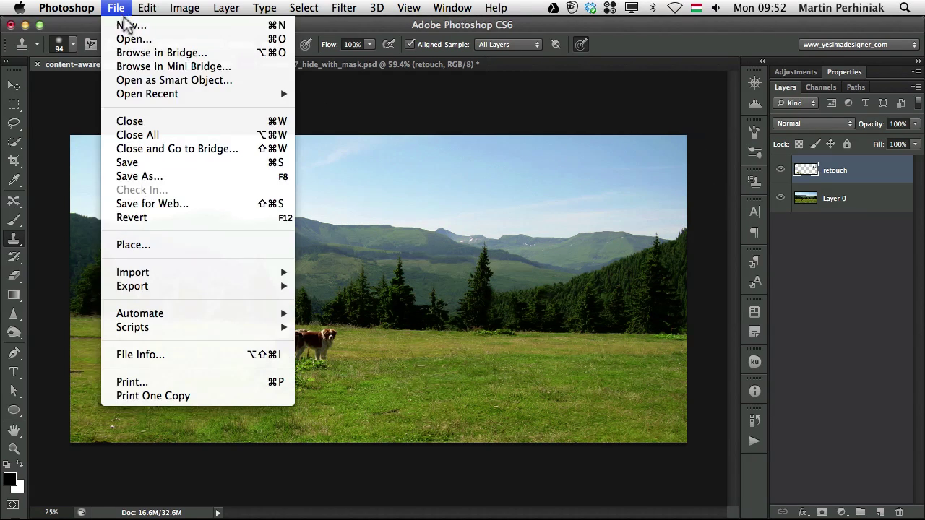
click(631, 249)
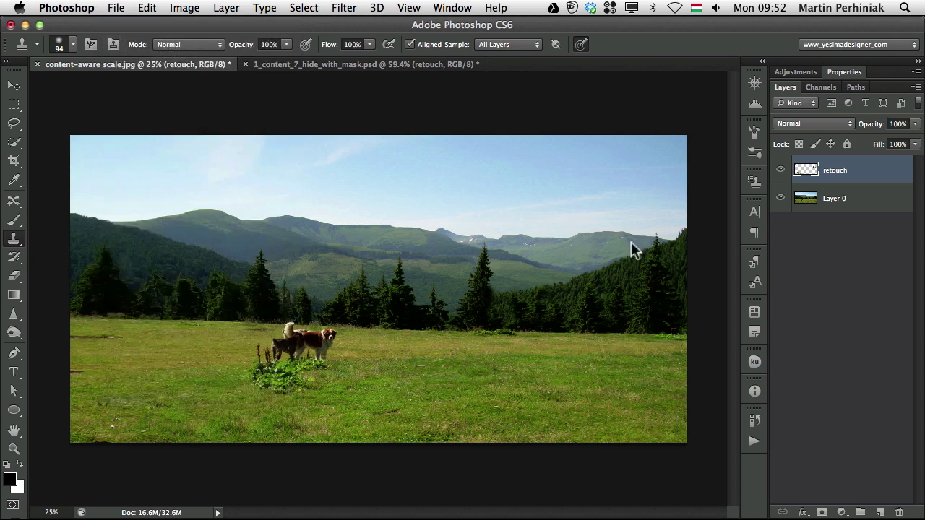
key(super+z)
key(super+z)
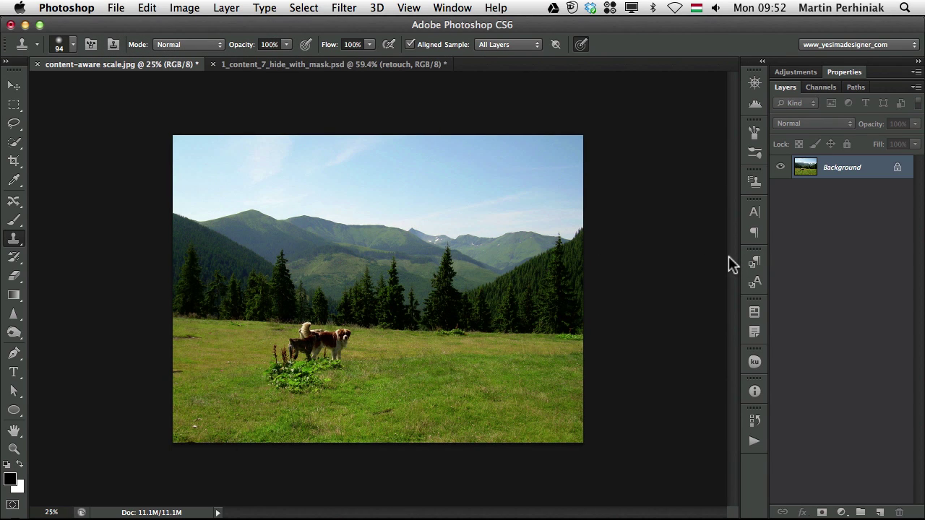
key(super+z)
key(v)
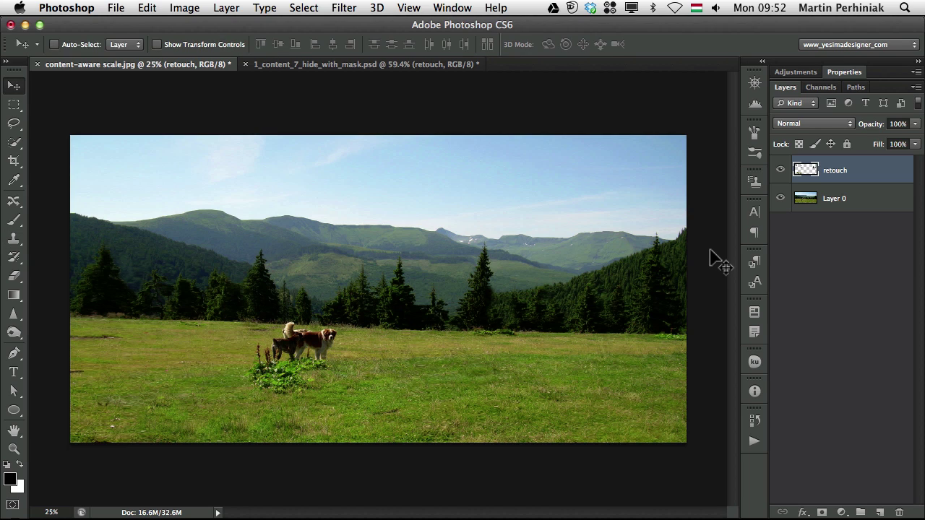
Switch from the healing tools to the Patch Tool and set its mode to Content-Aware.
click(23, 202)
click(58, 197)
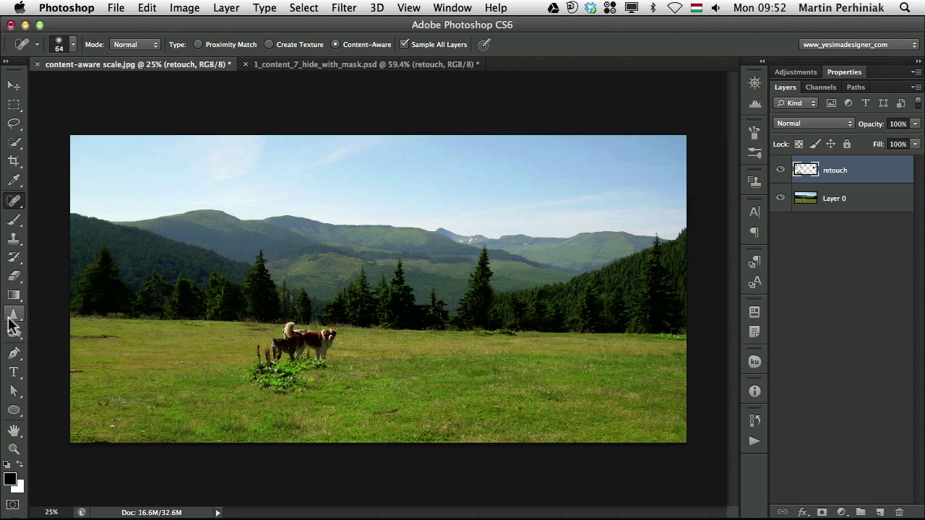
click(20, 201)
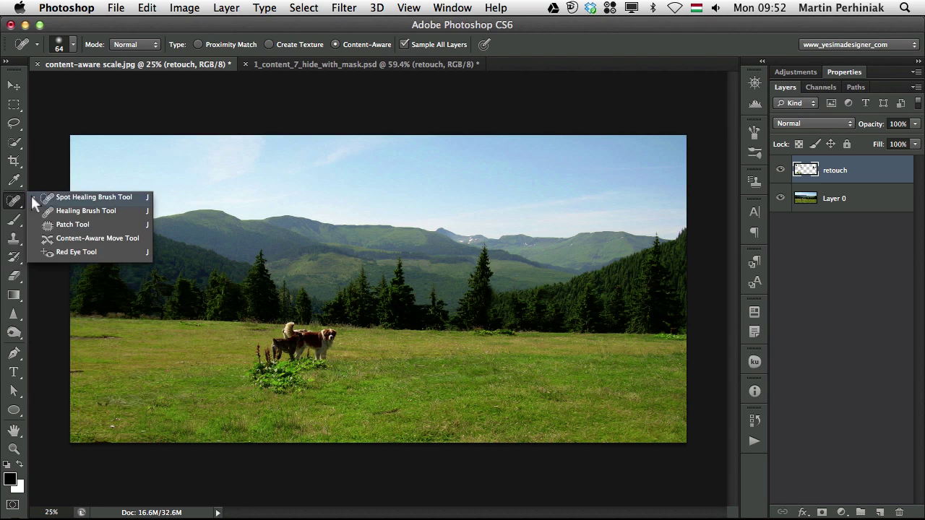
click(73, 224)
click(173, 43)
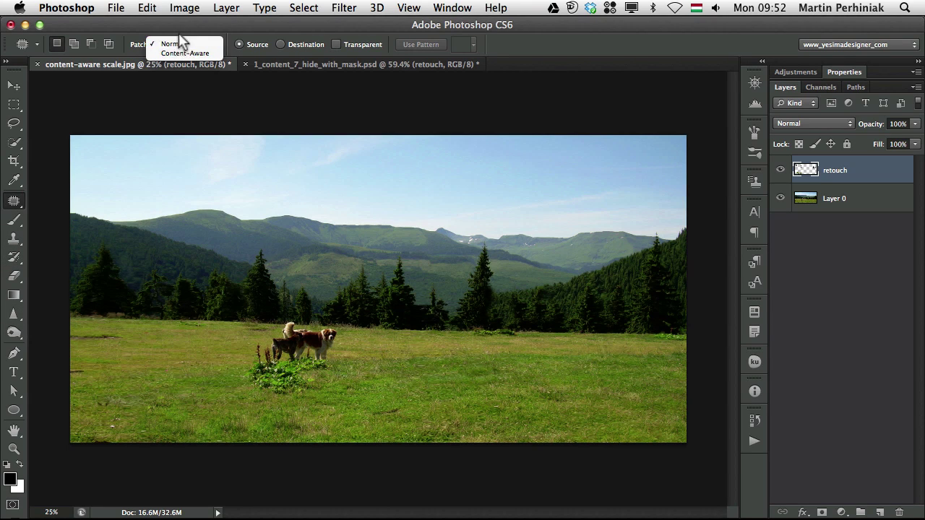
click(185, 54)
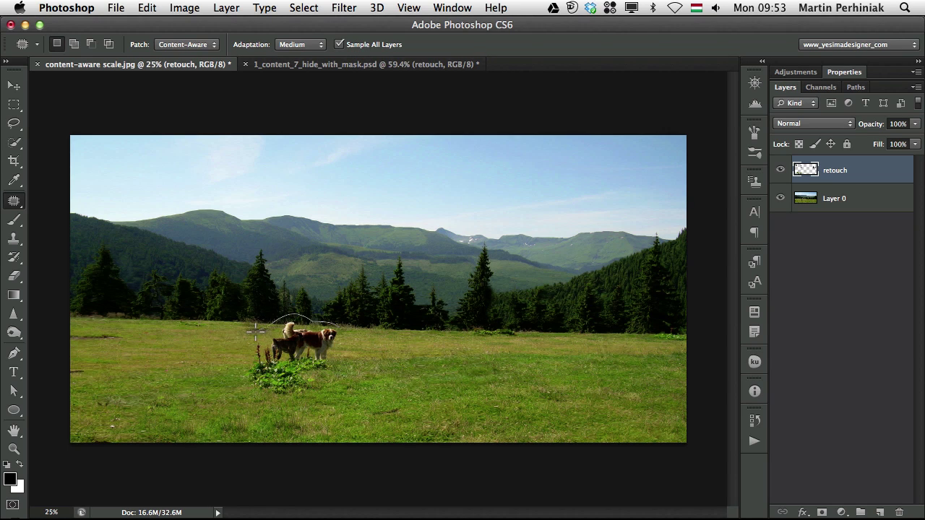
Outline the two dogs and weeds, patch them with grass from the left, then deselect.
mouse_move(330, 367)
mouse_down()
mouse_move(349, 336)
mouse_move(329, 398)
mouse_up()
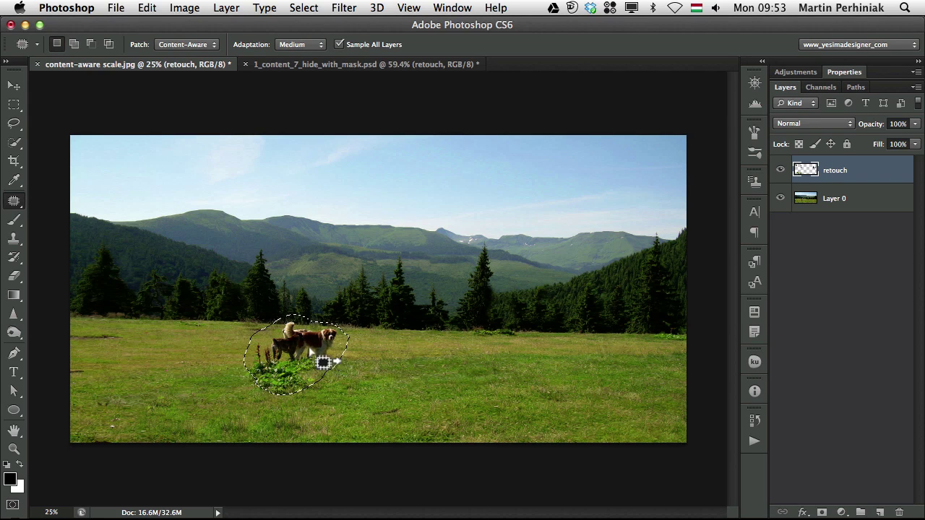
drag(309, 356, 194, 345)
drag(195, 380, 211, 387)
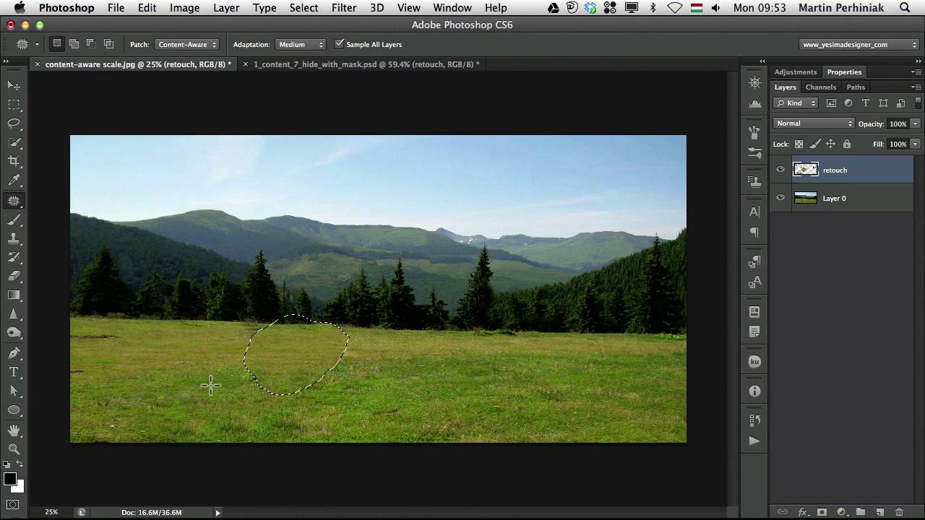
key(super+d)
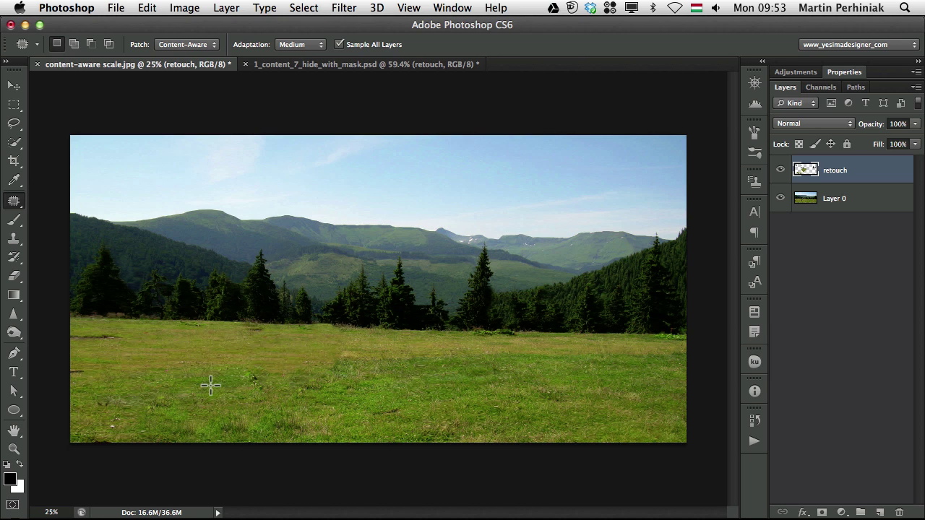